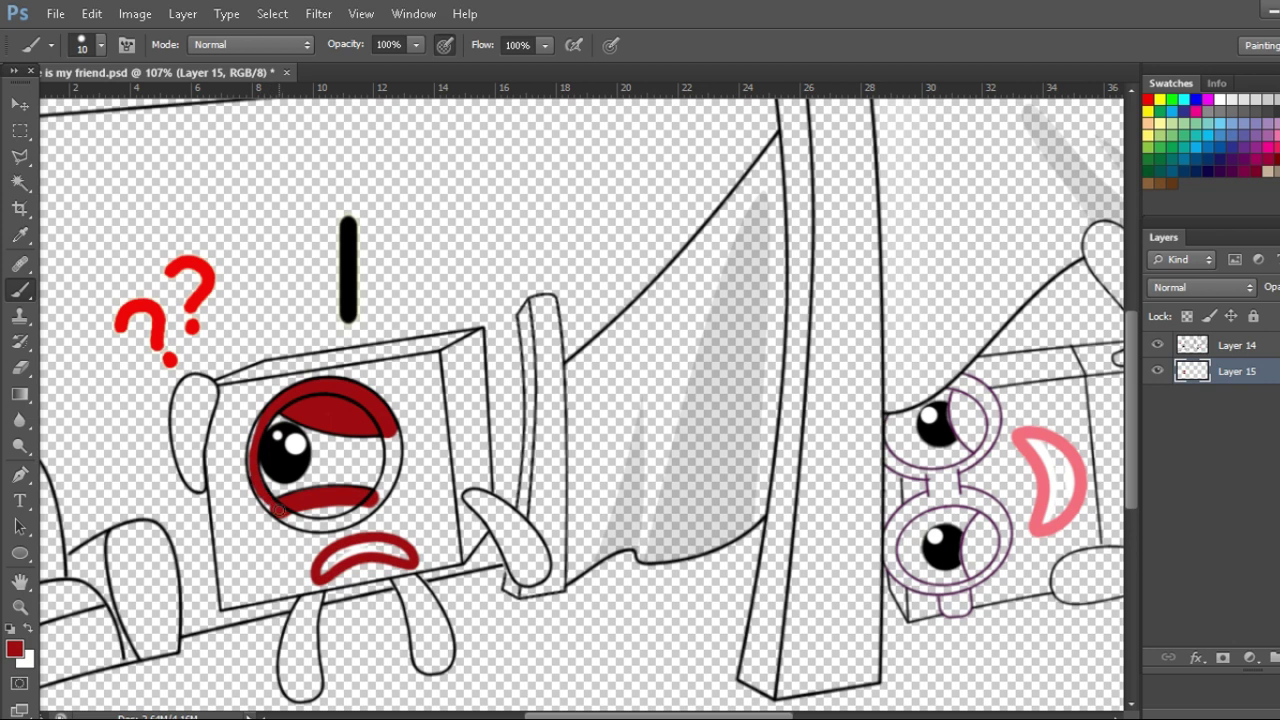
# Step: Finish painting the lower eyelid and outer ring of the box character's eye dark red
pyautogui.moveTo(280, 510)
pyautogui.mouseDown()
pyautogui.moveTo(330, 524)
pyautogui.moveTo(368, 506)
pyautogui.mouseUp()
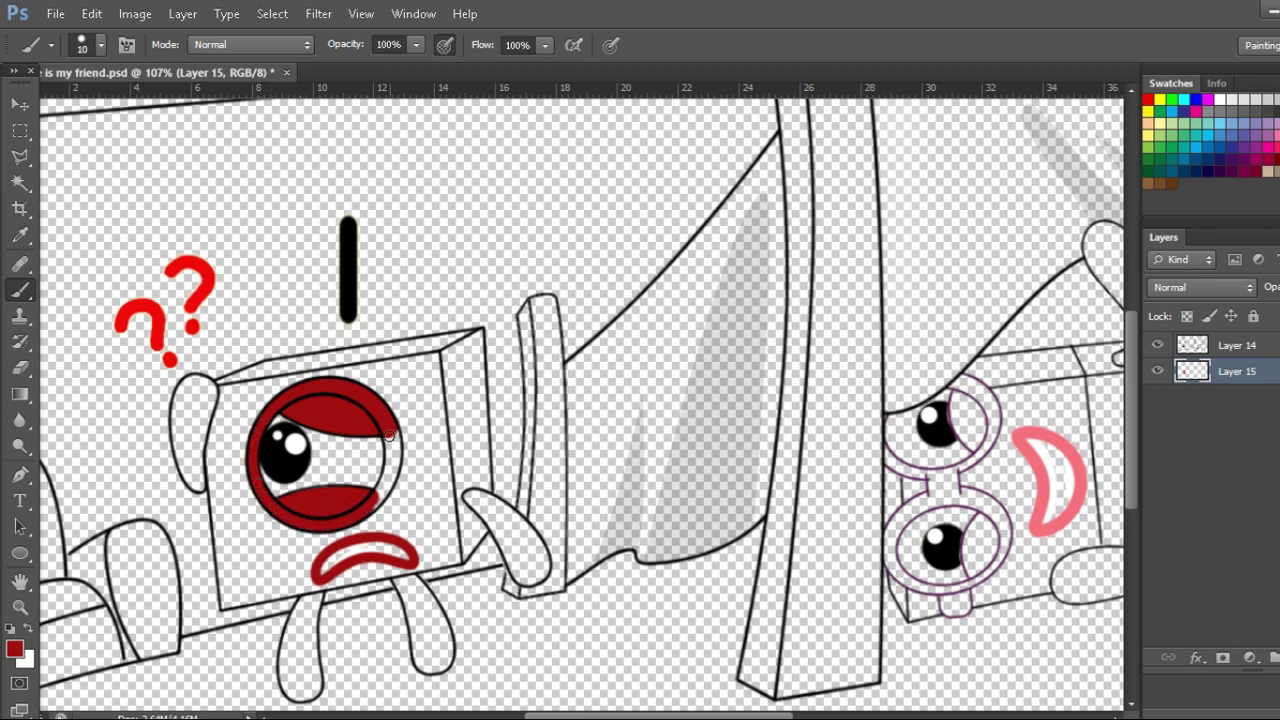
pyautogui.moveTo(389, 457); pyautogui.dragTo(384, 492)
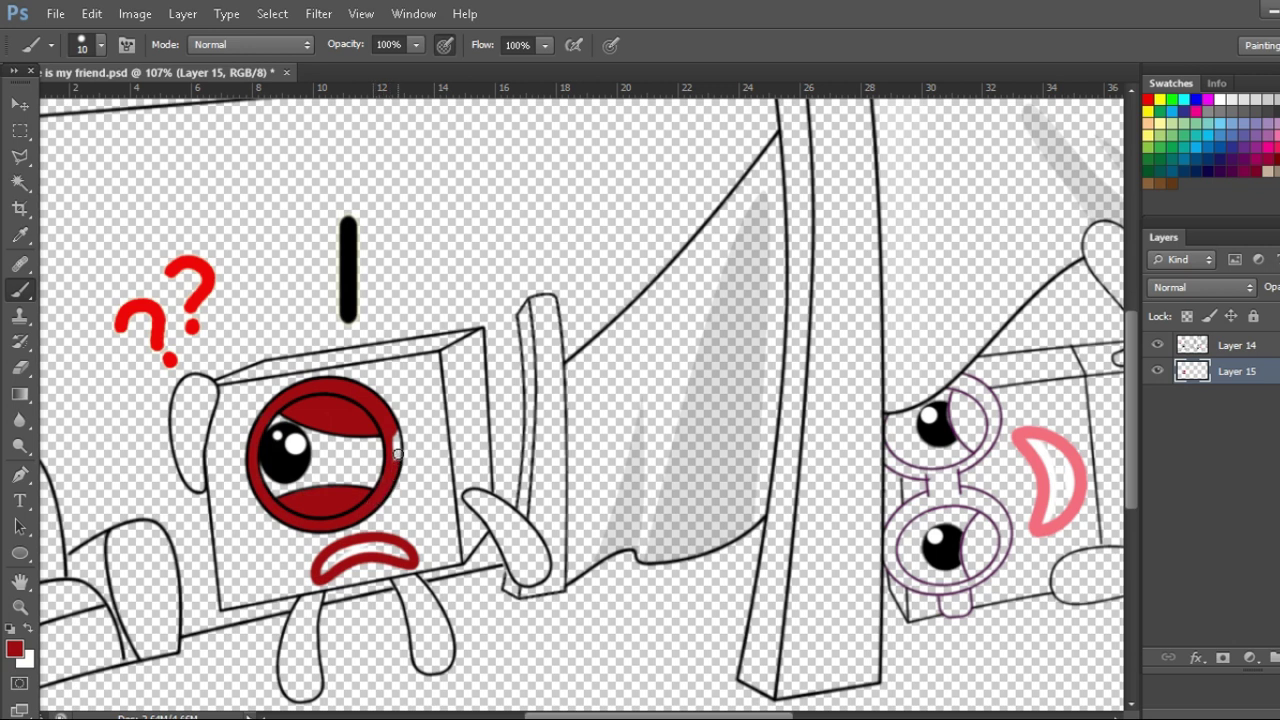
# Step: Add a layer beneath Layer 15 and fill the white of the box character's eye with a size 100 white brush
pyautogui.hotkey('ctrl', 'shift', 'alt', 'n')
pyautogui.moveTo(1238, 371); pyautogui.dragTo(1243, 414)
pyautogui.keyDown('alt'); pyautogui.click(296, 443); pyautogui.keyUp('alt')
pyautogui.press(']')
pyautogui.press(']')
pyautogui.press(']')
pyautogui.press(']')
pyautogui.press(']')
pyautogui.press(']')
pyautogui.press(']')
pyautogui.press(']')
pyautogui.press(']')
pyautogui.press(']')
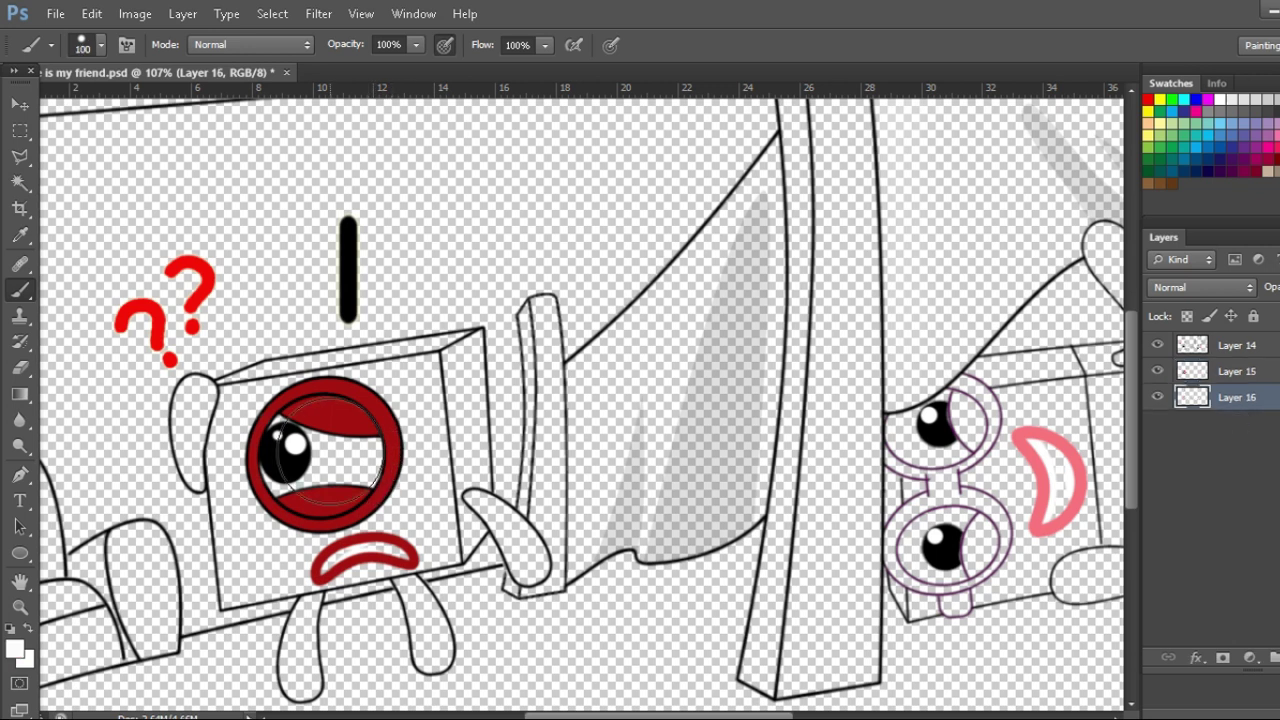
pyautogui.click(321, 453)
# Step: Paint both arms of the box character dark red with a smaller brush
pyautogui.press('x')
pyautogui.press('[')
pyautogui.press('[')
pyautogui.press('[')
pyautogui.press('[')
pyautogui.press('[')
pyautogui.press('[')
pyautogui.press('[')
pyautogui.press('[')
pyautogui.press('[')
pyautogui.press('[')
pyautogui.press('[')
pyautogui.press('[')
pyautogui.moveTo(472, 494); pyautogui.dragTo(520, 568)
pyautogui.moveTo(502, 511)
pyautogui.mouseDown()
pyautogui.moveTo(537, 555)
pyautogui.moveTo(530, 570)
pyautogui.mouseUp()
pyautogui.moveTo(196, 384)
pyautogui.mouseDown()
pyautogui.moveTo(186, 443)
pyautogui.moveTo(198, 416)
pyautogui.moveTo(200, 483)
pyautogui.moveTo(178, 460)
pyautogui.moveTo(184, 430)
pyautogui.mouseUp()
# Step: Paint both legs of the box character dark red, adjusting the brush size to fit them
pyautogui.press('[')
pyautogui.press('[')
pyautogui.press('[')
pyautogui.press(']')
pyautogui.press(']')
pyautogui.press(']')
pyautogui.moveTo(308, 598)
pyautogui.mouseDown()
pyautogui.moveTo(288, 682)
pyautogui.moveTo(302, 680)
pyautogui.moveTo(298, 690)
pyautogui.moveTo(300, 668)
pyautogui.mouseUp()
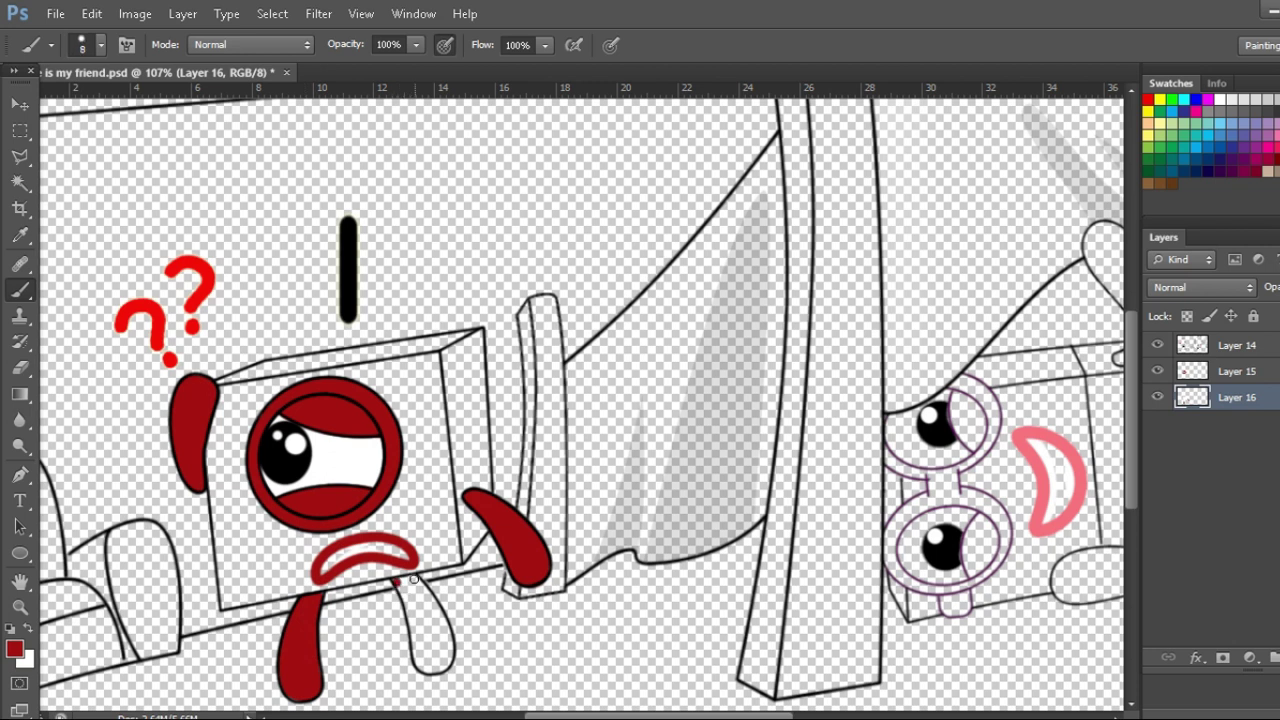
pyautogui.press(']')
pyautogui.press(']')
pyautogui.press(']')
pyautogui.press(']')
pyautogui.press(']')
pyautogui.press(']')
pyautogui.press(']')
pyautogui.press(']')
pyautogui.moveTo(413, 612)
pyautogui.mouseDown()
pyautogui.moveTo(425, 655)
pyautogui.moveTo(428, 612)
pyautogui.moveTo(436, 620)
pyautogui.mouseUp()
# Step: Paint the inside of the box character's mouth black with white teeth using a size 20 brush
pyautogui.press('[')
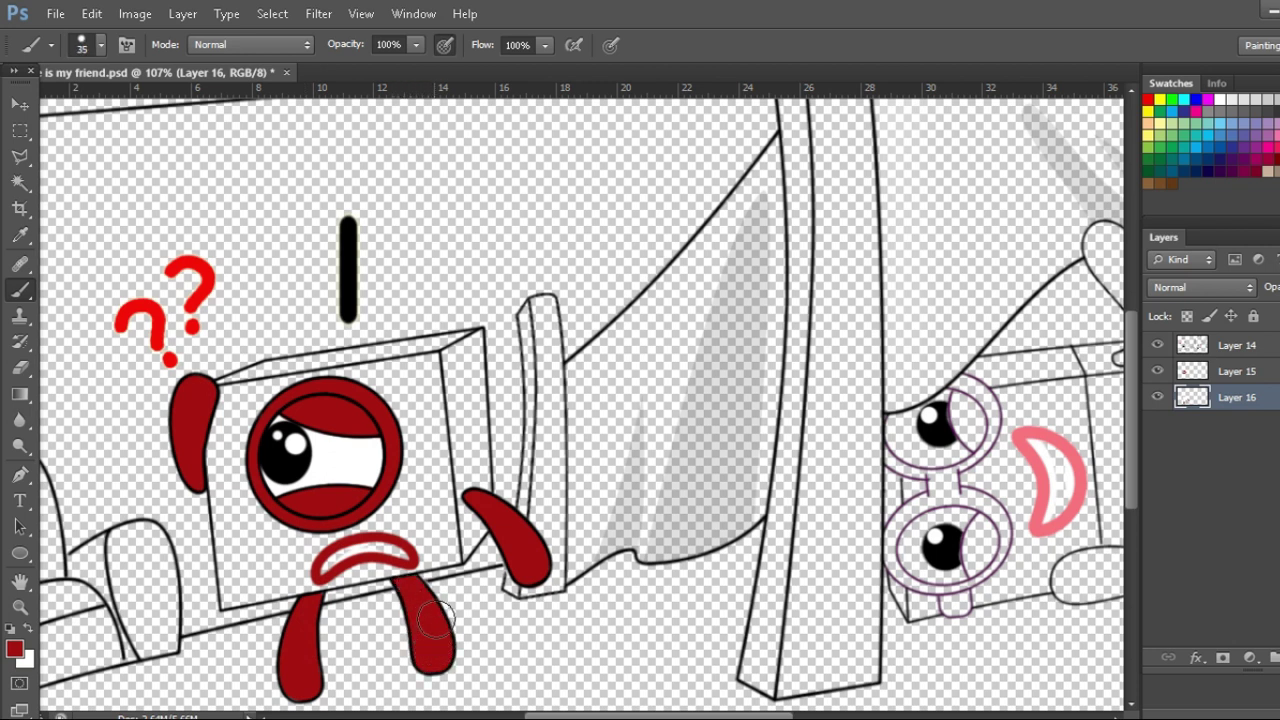
pyautogui.press('[')
pyautogui.press('[')
pyautogui.moveTo(345, 556); pyautogui.dragTo(400, 554)
# Step: Add a layer beneath Layer 16 and paint straight bright red strokes along the inner edges of the character's box body
pyautogui.click(1279, 657)
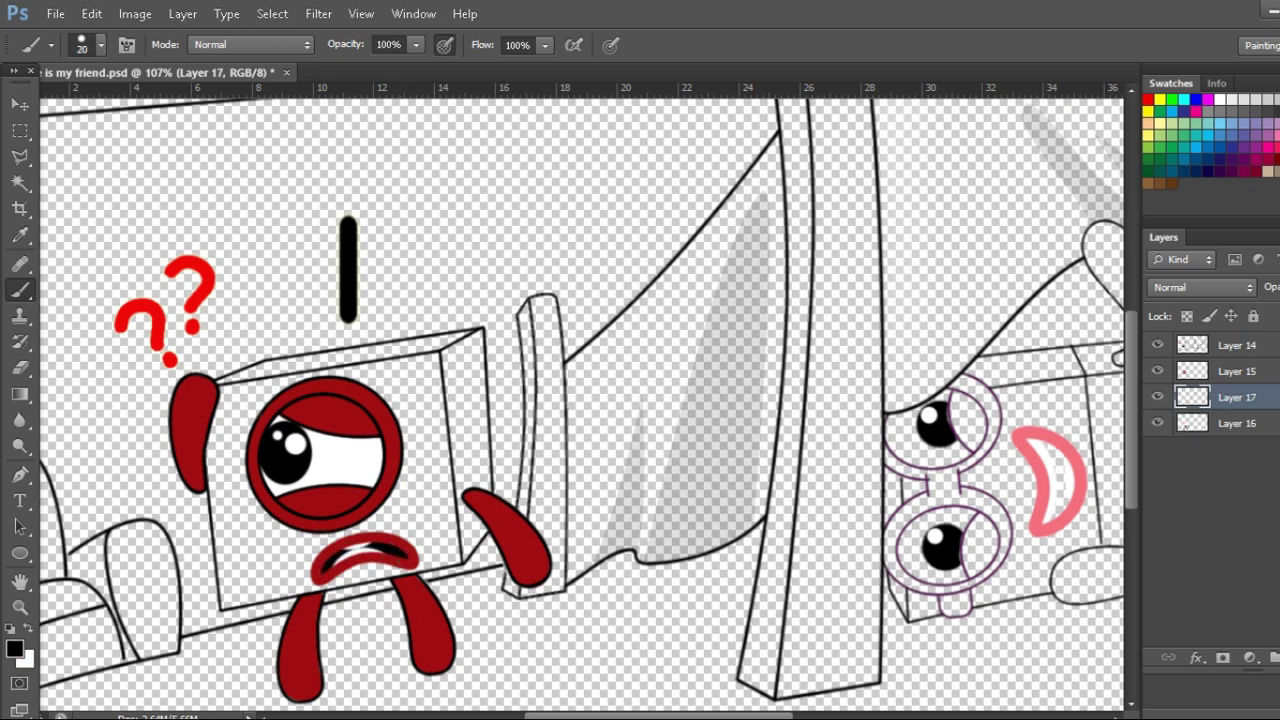
pyautogui.moveTo(1237, 397); pyautogui.dragTo(1237, 430)
pyautogui.click(1148, 100)
pyautogui.keyDown('shift'); pyautogui.click(483, 332); pyautogui.keyUp('shift')
pyautogui.keyDown('shift'); pyautogui.click(484, 520); pyautogui.keyUp('shift')
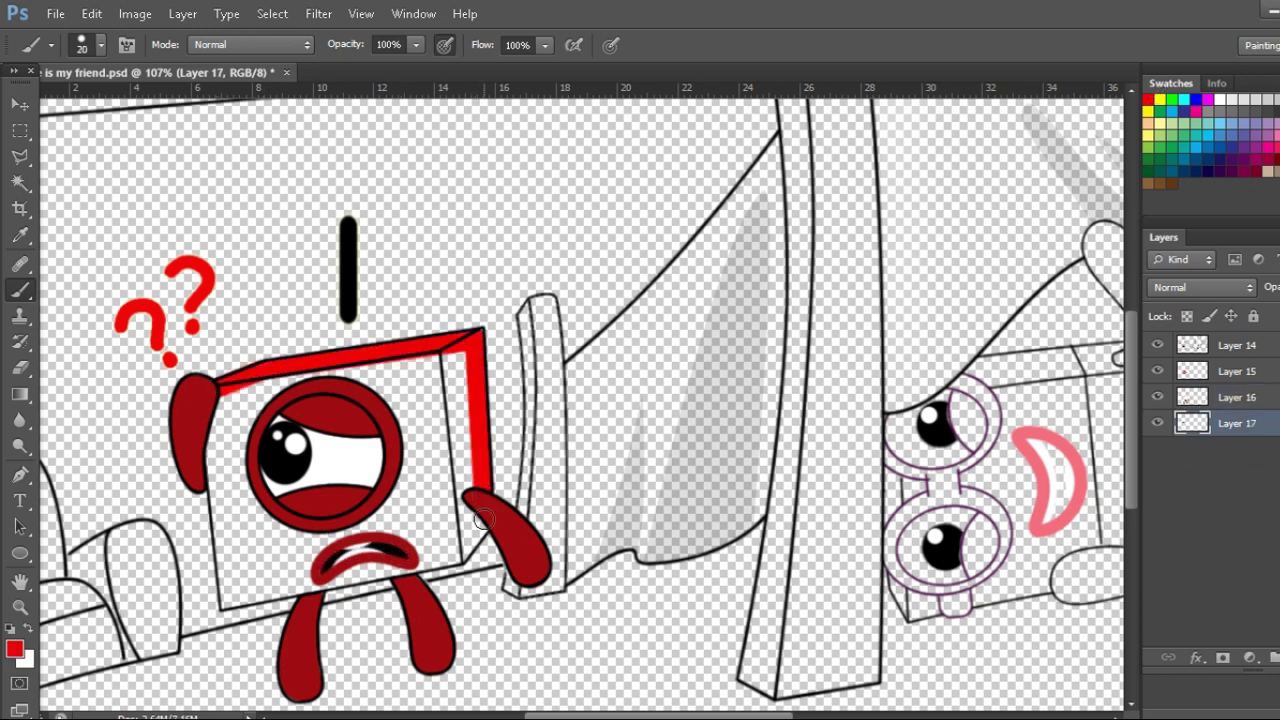
pyautogui.keyDown('shift'); pyautogui.click(458, 555); pyautogui.keyUp('shift')
pyautogui.keyDown('shift'); pyautogui.click(229, 597); pyautogui.keyUp('shift')
pyautogui.hotkey('ctrl', 'z')
pyautogui.keyDown('shift'); pyautogui.click(228, 598); pyautogui.keyUp('shift')
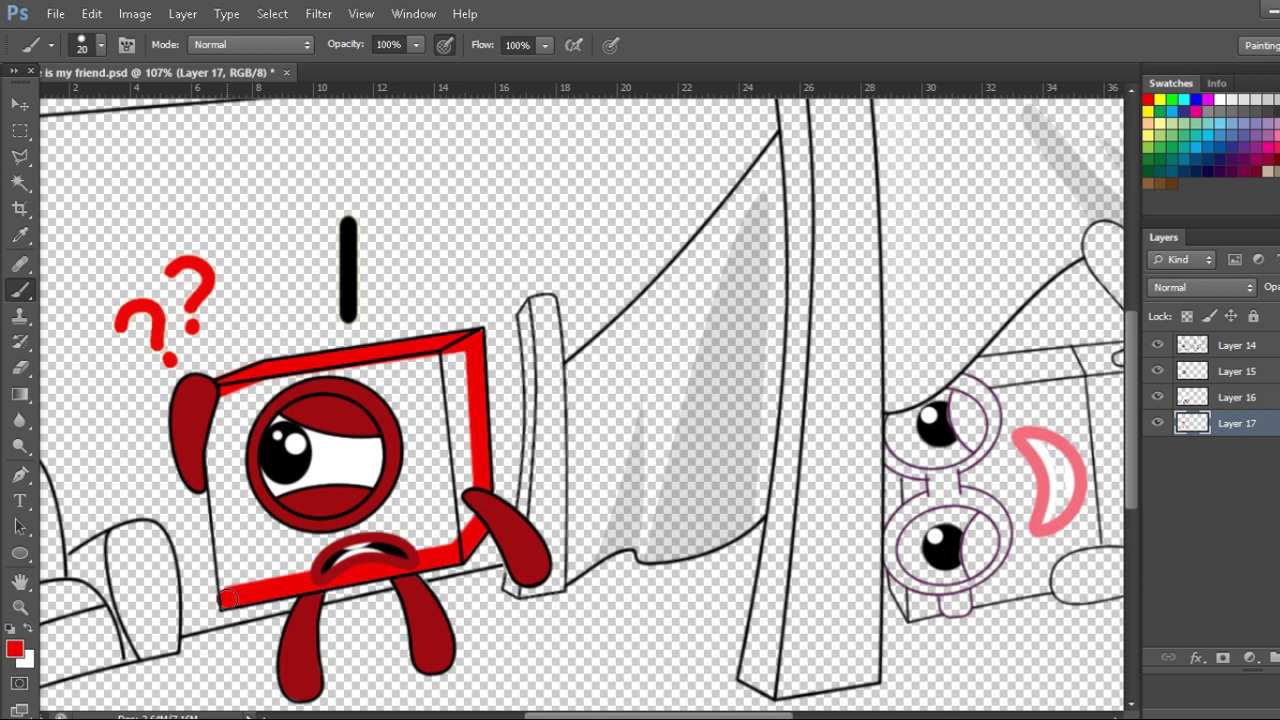
pyautogui.keyDown('shift'); pyautogui.click(209, 455); pyautogui.keyUp('shift')
# Step: Fill the front face of the box body bright red with a size 60 brush
pyautogui.press(']')
pyautogui.press(']')
pyautogui.press(']')
pyautogui.press(']')
pyautogui.press(']')
pyautogui.click(226, 417)
pyautogui.keyDown('shift'); pyautogui.click(453, 374); pyautogui.keyUp('shift')
pyautogui.keyDown('shift'); pyautogui.click(456, 516); pyautogui.keyUp('shift')
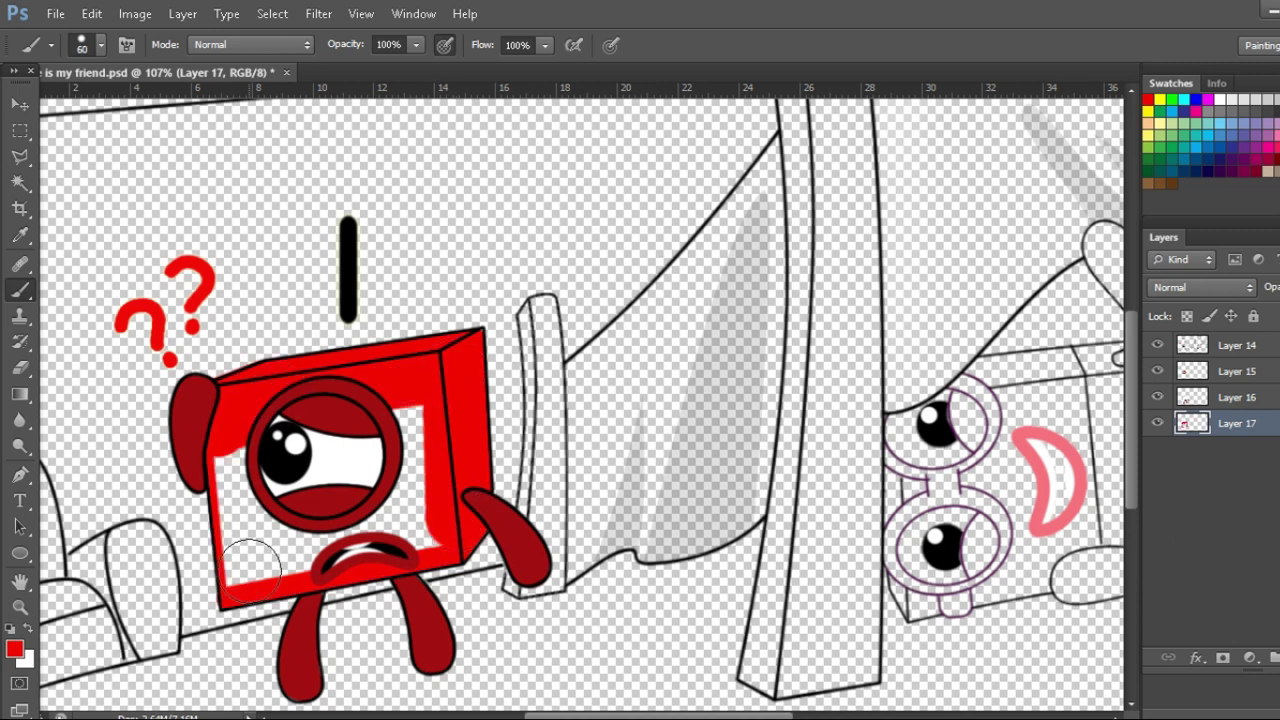
pyautogui.keyDown('shift'); pyautogui.click(243, 557); pyautogui.keyUp('shift')
pyautogui.keyDown('shift'); pyautogui.click(239, 474); pyautogui.keyUp('shift')
pyautogui.moveTo(397, 437); pyautogui.dragTo(394, 465)
# Step: Merge the colour layers 15, 16 and 17 into one layer beneath Layer 14
pyautogui.scroll(-4, 391, 458)
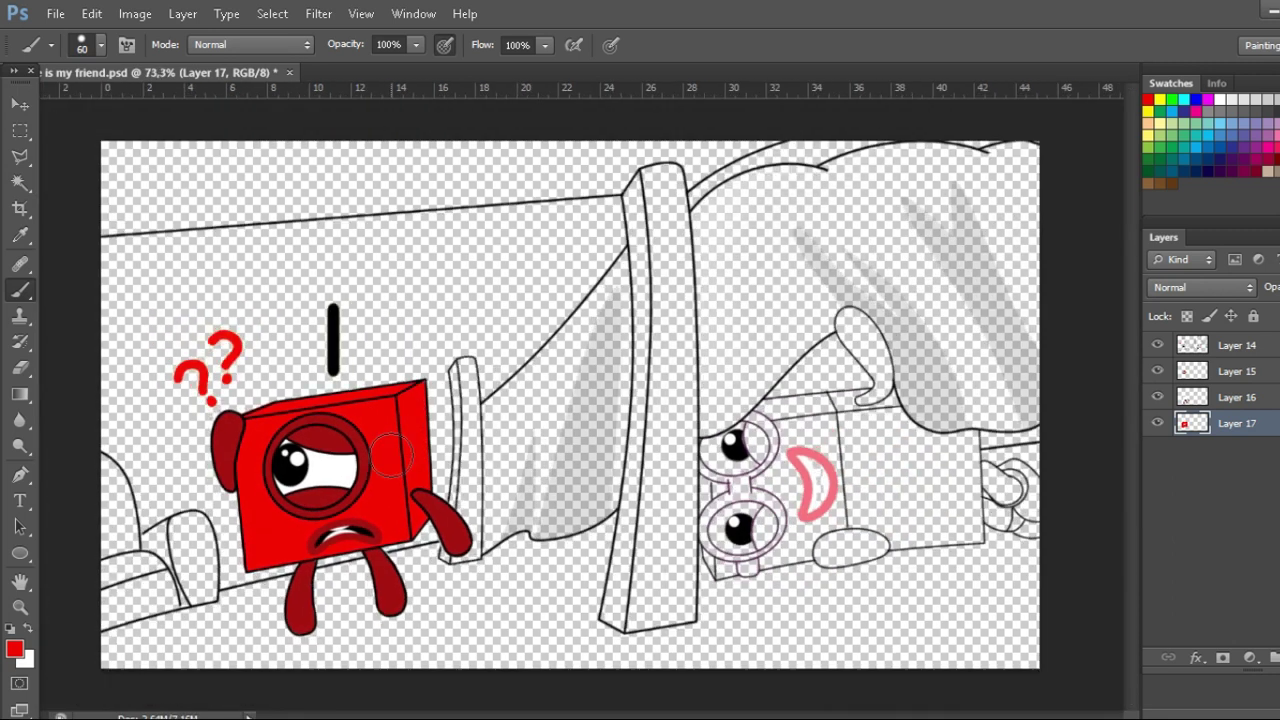
pyautogui.click(1237, 371)
pyautogui.hotkey('ctrl', 'e')
pyautogui.hotkey('ctrl', 'e')
pyautogui.click(1279, 657)
pyautogui.hotkey('ctrl', 'e')
# Step: Paint the front face of the tall bedpost orange-brown
pyautogui.click(1279, 147)
pyautogui.press('[')
pyautogui.press('[')
pyautogui.press('[')
pyautogui.press('[')
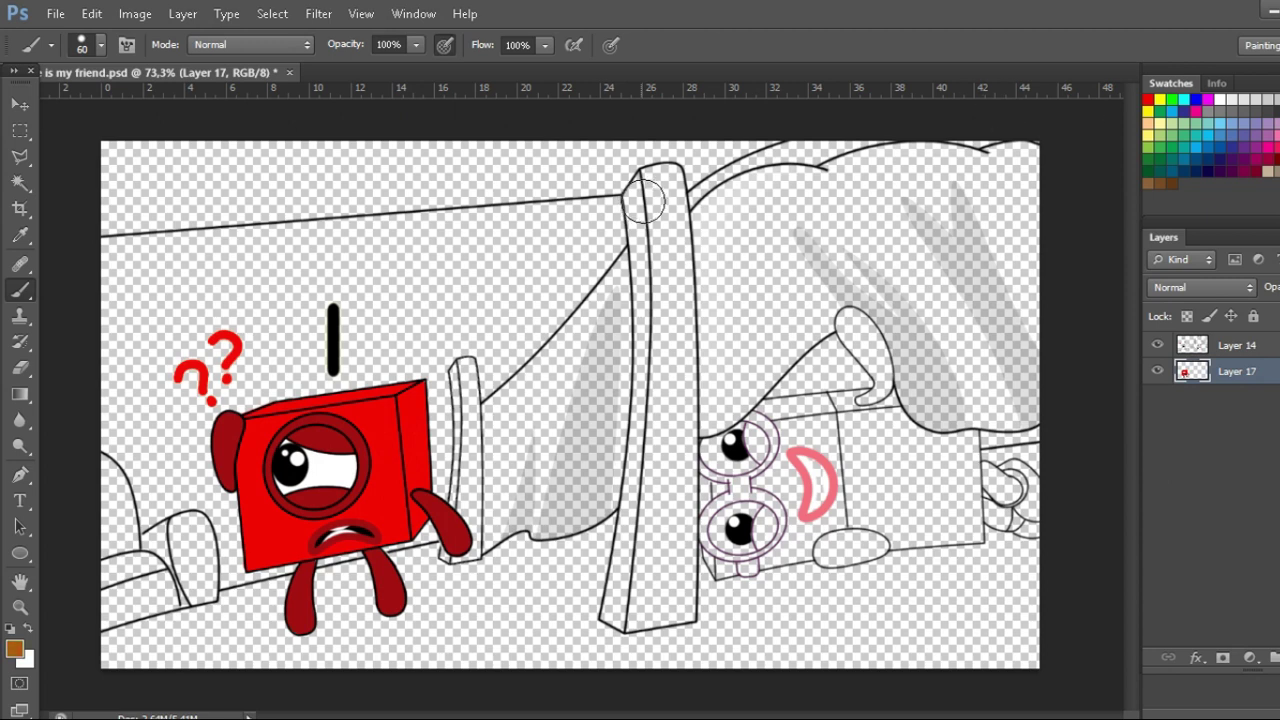
pyautogui.moveTo(671, 175)
pyautogui.mouseDown()
pyautogui.moveTo(683, 222)
pyautogui.moveTo(685, 605)
pyautogui.moveTo(700, 619)
pyautogui.moveTo(630, 628)
pyautogui.moveTo(651, 414)
pyautogui.moveTo(645, 180)
pyautogui.moveTo(672, 445)
pyautogui.mouseUp()
pyautogui.press('[')
pyautogui.press(']')
pyautogui.press(']')
pyautogui.press(']')
pyautogui.press(']')
pyautogui.press(']')
pyautogui.moveTo(669, 603)
pyautogui.mouseDown()
pyautogui.moveTo(655, 522)
pyautogui.moveTo(667, 387)
pyautogui.mouseUp()
# Step: Shade the far edge of the tall bedpost's front face with a soft reddish-brown brush
pyautogui.click(15, 649)
pyautogui.click(101, 45)
pyautogui.moveTo(256, 155); pyautogui.dragTo(28, 155)
pyautogui.moveTo(671, 178); pyautogui.dragTo(683, 604)
# Step: Add a layer beneath Layer 17 and paint the narrow side of the tall bedpost reddish brown with a hard brush
pyautogui.hotkey('ctrl', 'shift', 'alt', 'n')
pyautogui.moveTo(1237, 371); pyautogui.dragTo(1237, 408)
pyautogui.click(101, 45)
pyautogui.moveTo(28, 155); pyautogui.dragTo(256, 155)
pyautogui.moveTo(649, 183)
pyautogui.mouseDown()
pyautogui.moveTo(648, 407)
pyautogui.moveTo(640, 567)
pyautogui.moveTo(614, 610)
pyautogui.mouseUp()
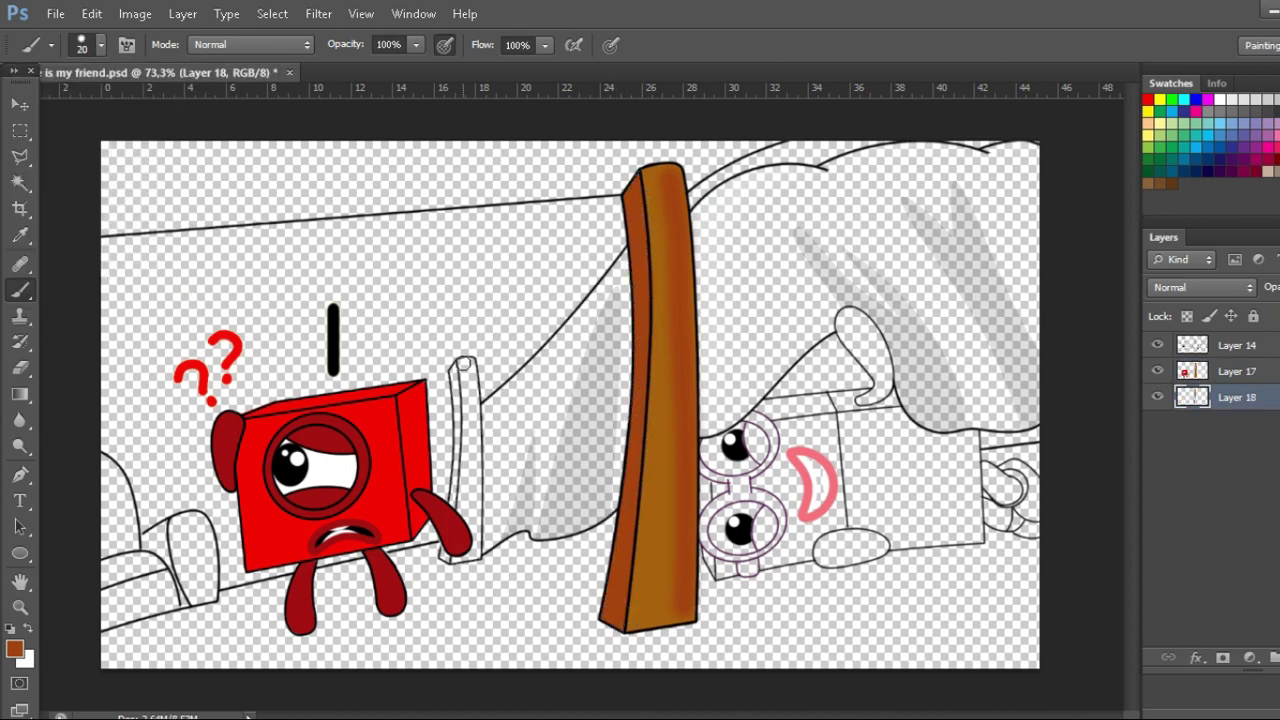
# Step: Fill the front face of the short bedpost behind the red character with reddish brown
pyautogui.moveTo(472, 409); pyautogui.dragTo(474, 552)
pyautogui.scroll(4, 497, 506)
pyautogui.moveTo(448, 297); pyautogui.dragTo(441, 578)
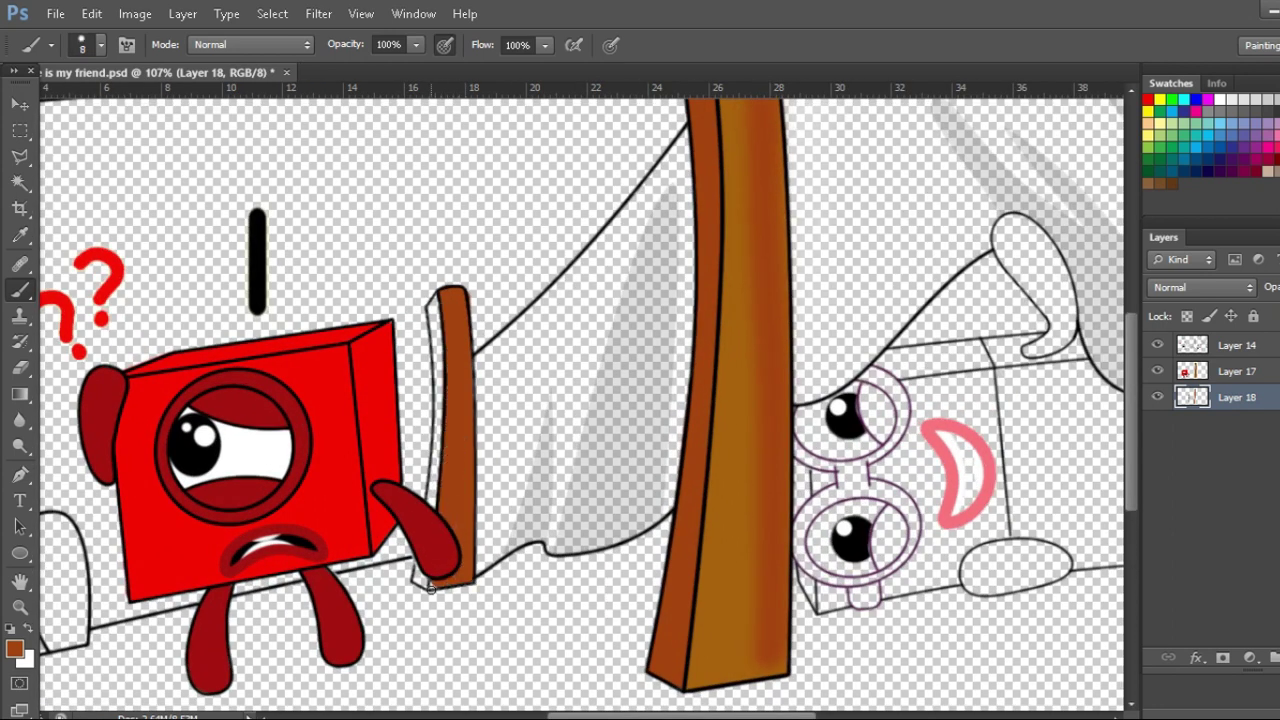
# Step: Shade the front face of the short bedpost with a soft dark brown brush at size 20
pyautogui.click(101, 45)
pyautogui.click(1279, 159)
pyautogui.moveTo(457, 296); pyautogui.dragTo(470, 572)
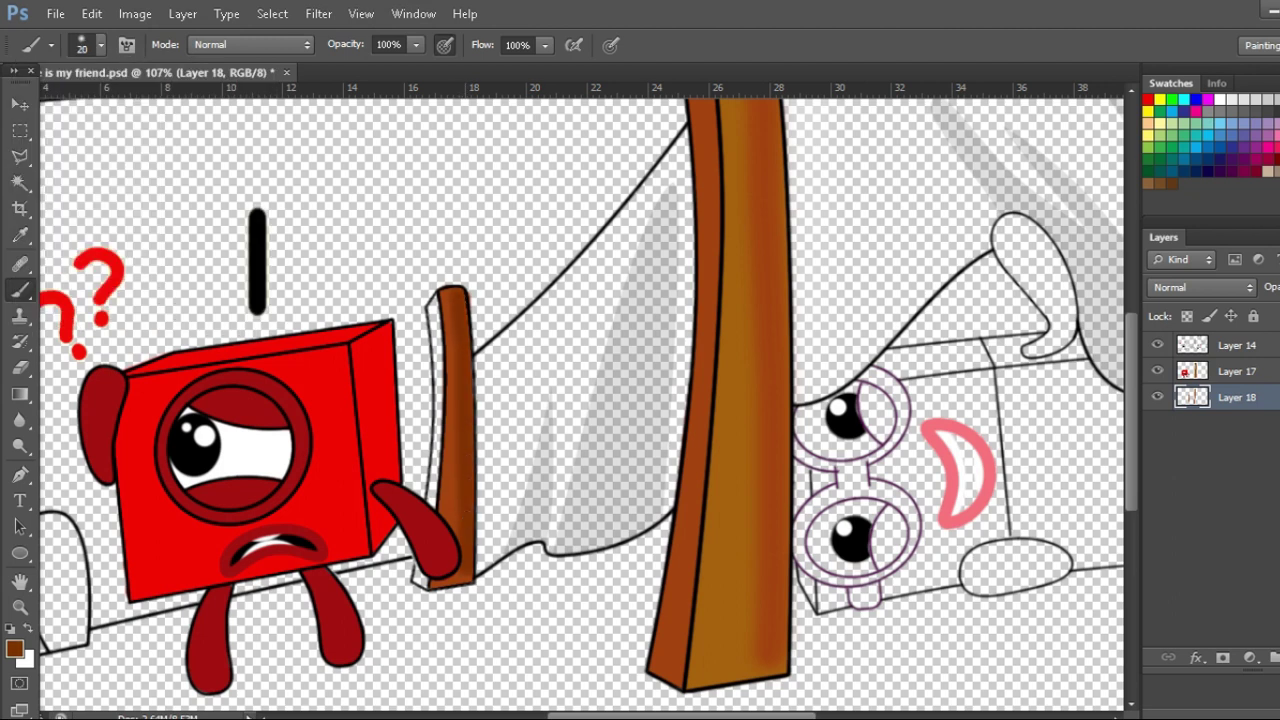
# Step: Add a layer beneath Layer 18 and paint the narrow side of the short bedpost brown with a hard brush
pyautogui.click(1279, 658)
pyautogui.moveTo(1237, 397); pyautogui.dragTo(1237, 434)
pyautogui.click(101, 45)
pyautogui.moveTo(436, 304); pyautogui.dragTo(424, 585)
# Step: Merge the red character and bedpost colour layers into one layer beneath Layer 14
pyautogui.scroll(-2, 440, 560)
pyautogui.click(1275, 371)
pyautogui.hotkey('ctrl', 'e')
pyautogui.hotkey('ctrl', 'e')
pyautogui.click(20, 368)
pyautogui.click(20, 290)
# Step: Add a layer beneath the merged colour layer and start painting the blanket light blue around the tall bedpost
pyautogui.click(1279, 658)
pyautogui.moveTo(1271, 371); pyautogui.dragTo(1275, 421)
pyautogui.moveTo(476, 430)
pyautogui.mouseDown()
pyautogui.moveTo(656, 240)
pyautogui.moveTo(474, 515)
pyautogui.moveTo(474, 540)
pyautogui.moveTo(509, 522)
pyautogui.moveTo(548, 529)
pyautogui.moveTo(536, 542)
pyautogui.moveTo(580, 534)
pyautogui.moveTo(631, 494)
pyautogui.moveTo(513, 473)
pyautogui.moveTo(566, 493)
pyautogui.moveTo(766, 180)
pyautogui.moveTo(859, 177)
pyautogui.moveTo(890, 156)
pyautogui.moveTo(908, 174)
pyautogui.moveTo(1011, 170)
pyautogui.moveTo(972, 180)
pyautogui.moveTo(1044, 240)
pyautogui.moveTo(716, 343)
pyautogui.moveTo(696, 407)
pyautogui.moveTo(729, 402)
pyautogui.moveTo(815, 318)
pyautogui.mouseUp()
pyautogui.press(']')
pyautogui.press(']')
pyautogui.press(']')
pyautogui.press(']')
pyautogui.press('[')
pyautogui.press('[')
pyautogui.scroll(-1, 940, 150)
pyautogui.scroll(2, 760, 345)
# Step: Fill the remaining blanket around the second character's hand with light blue, using a small brush at the edges and a larger one elsewhere
pyautogui.press('[')
pyautogui.press('[')
pyautogui.press('[')
pyautogui.press('[')
pyautogui.press('[')
pyautogui.press('[')
pyautogui.press('[')
pyautogui.press('[')
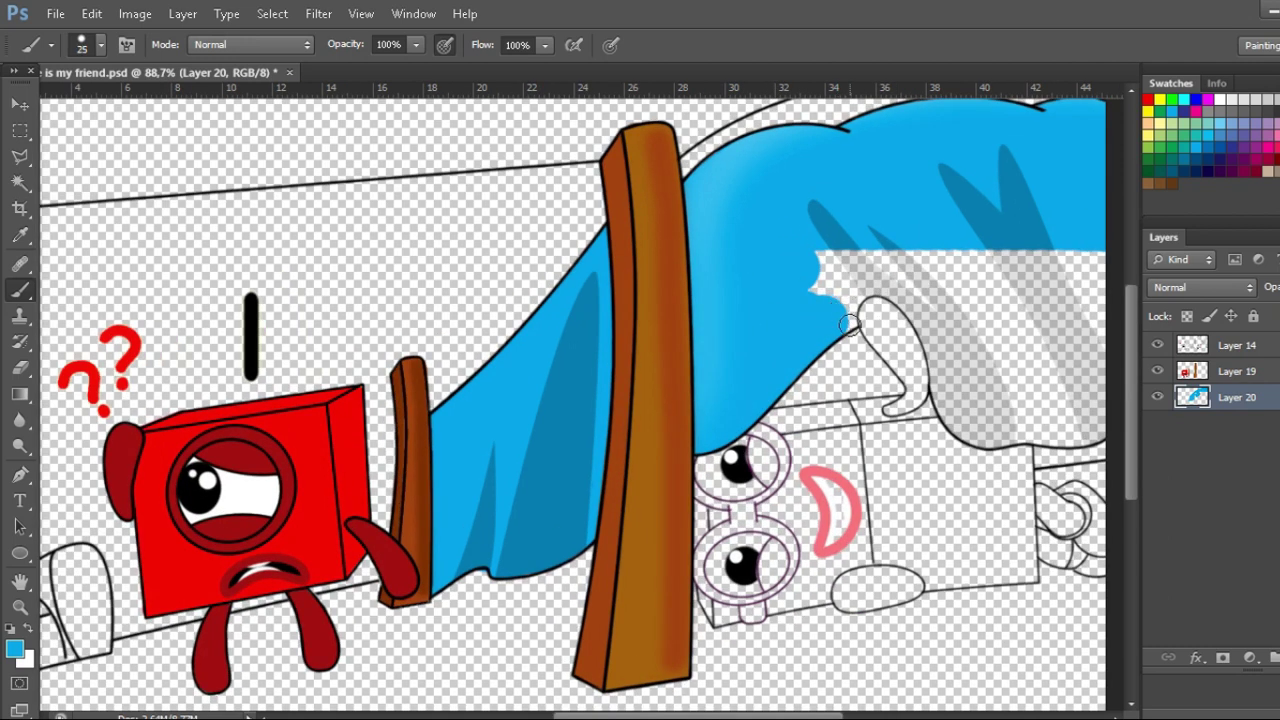
pyautogui.moveTo(842, 311)
pyautogui.mouseDown()
pyautogui.moveTo(871, 283)
pyautogui.moveTo(911, 300)
pyautogui.moveTo(948, 349)
pyautogui.moveTo(957, 413)
pyautogui.moveTo(1060, 397)
pyautogui.moveTo(1039, 278)
pyautogui.moveTo(801, 280)
pyautogui.moveTo(1004, 311)
pyautogui.mouseUp()
pyautogui.press(']')
pyautogui.press(']')
pyautogui.press(']')
pyautogui.press(']')
pyautogui.press(']')
pyautogui.press(']')
pyautogui.press(']')
# Step: Add a layer beneath Layer 20 and paint the second character's glasses and eyelids purple with a small brush
pyautogui.scroll(-1, 1038, 394)
pyautogui.keyDown('ctrl'); pyautogui.click(1279, 657); pyautogui.keyUp('ctrl')
pyautogui.click(1262, 160)
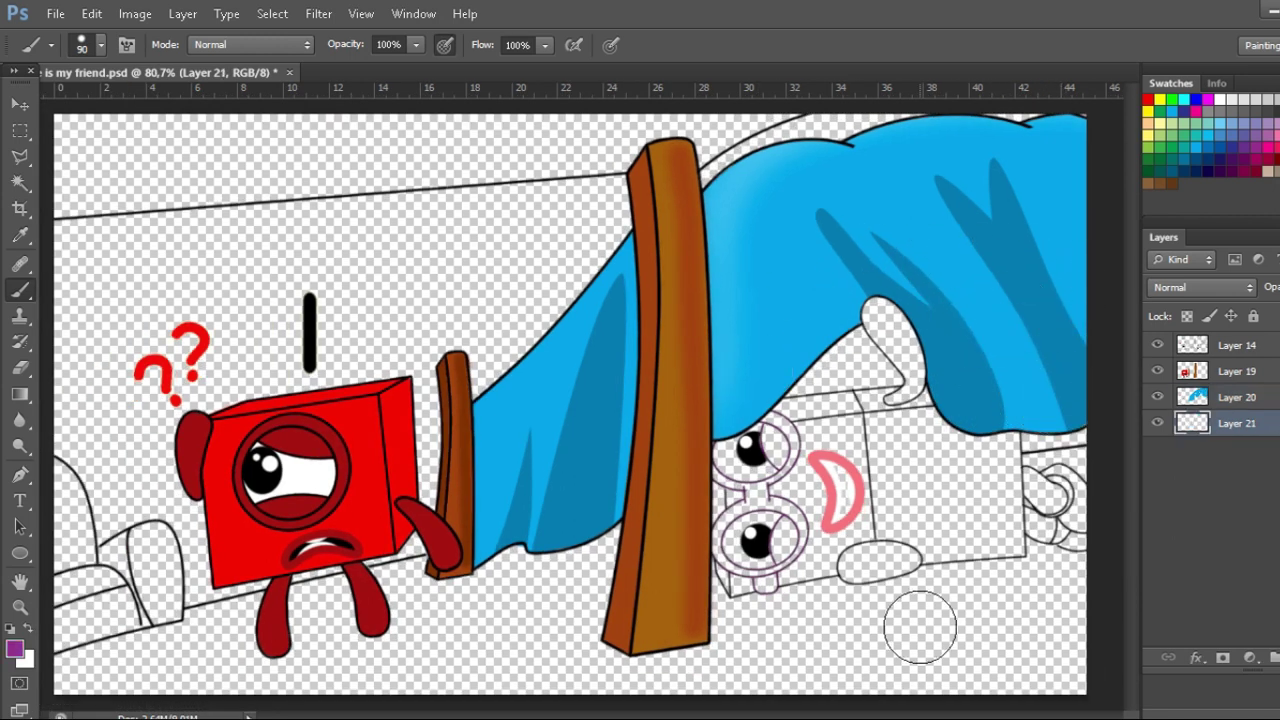
pyautogui.scroll(1, 1000, 640)
pyautogui.press('[')
pyautogui.press('[')
pyautogui.press('[')
pyautogui.press('[')
pyautogui.press('[')
pyautogui.press('[')
pyautogui.press('[')
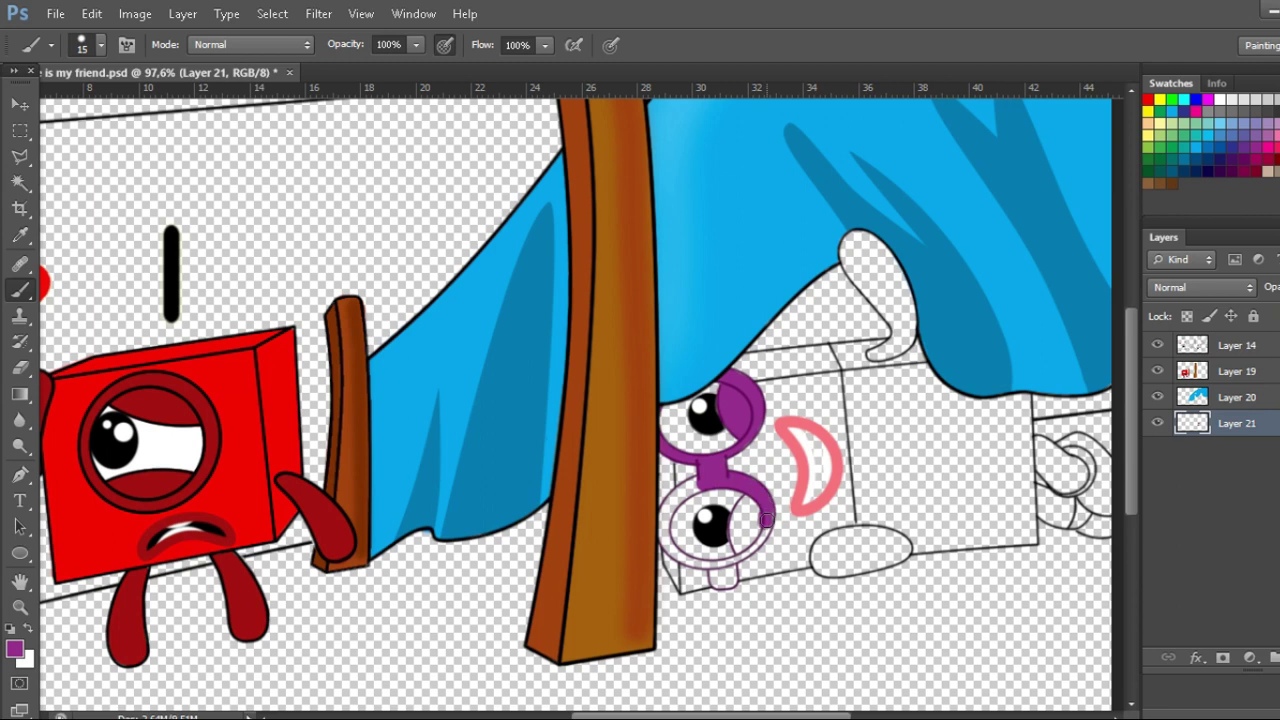
pyautogui.moveTo(743, 514); pyautogui.dragTo(745, 536)
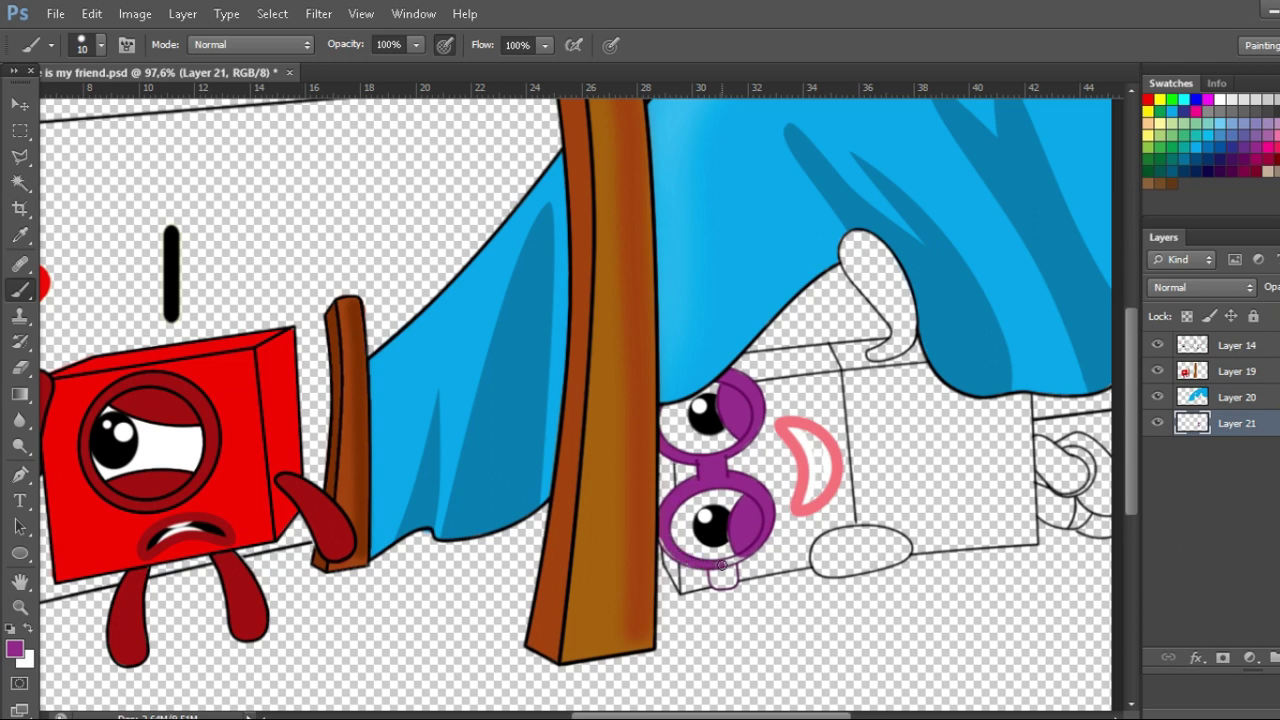
pyautogui.scroll(2, 735, 572)
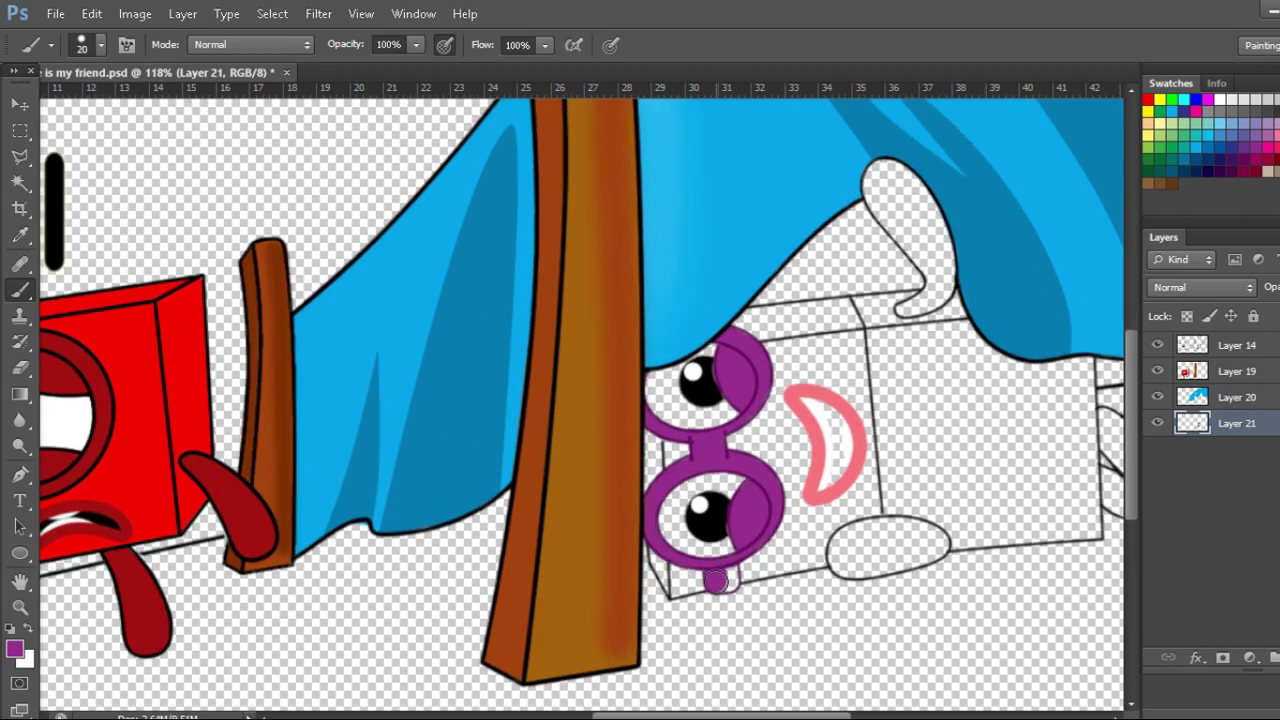
# Step: Add a layer beneath Layer 21 and fill the whites of the second character's eyes with white
pyautogui.click(1279, 657)
pyautogui.moveTo(1238, 423); pyautogui.dragTo(1238, 460)
pyautogui.click(1220, 99)
pyautogui.press(']')
pyautogui.press(']')
pyautogui.press(']')
pyautogui.press(']')
pyautogui.press(']')
pyautogui.moveTo(698, 393); pyautogui.dragTo(684, 388)
pyautogui.click(700, 517)
# Step: Fill the inside of the second character's mouth with black using a smaller brush
pyautogui.press('[')
pyautogui.press('[')
pyautogui.press('[')
pyautogui.press('[')
pyautogui.press('x')
pyautogui.moveTo(830, 405)
pyautogui.mouseDown()
pyautogui.moveTo(833, 435)
pyautogui.moveTo(832, 482)
pyautogui.mouseUp()
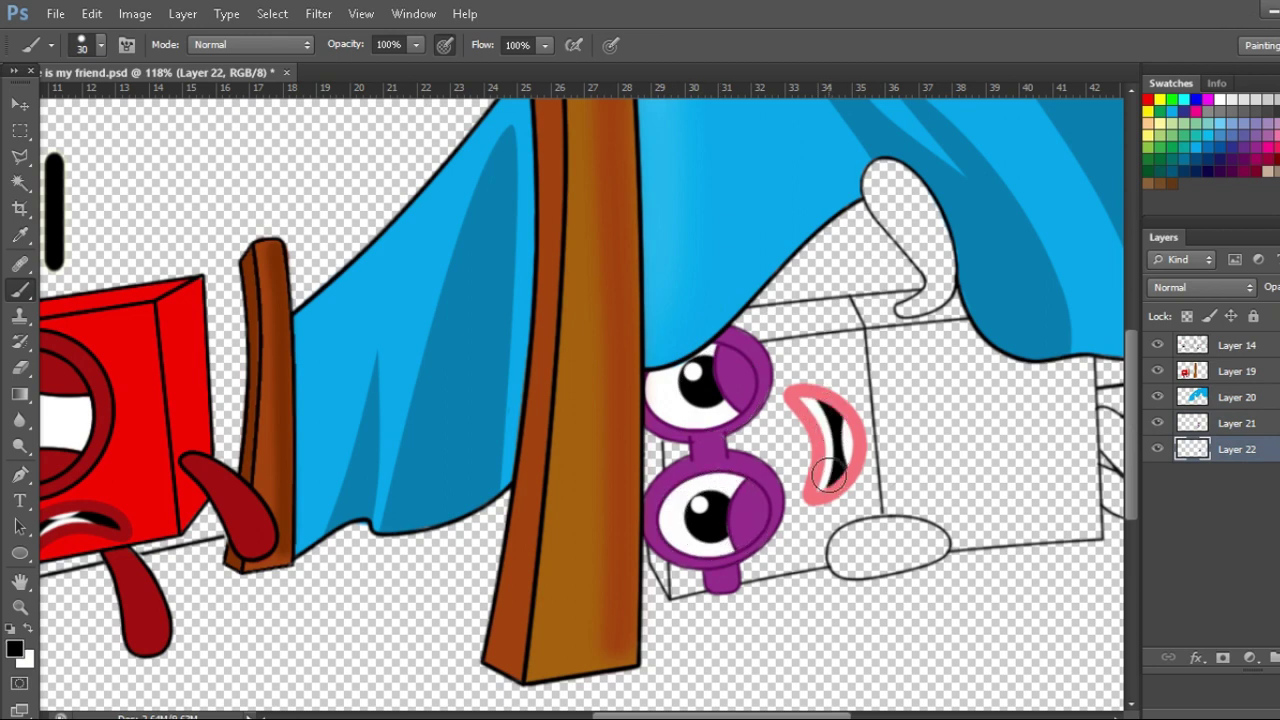
# Step: Paint the second character's raised hand purple on Layer 22, using a smaller brush for the narrow tip
pyautogui.press(']')
pyautogui.press(']')
pyautogui.moveTo(885, 180); pyautogui.dragTo(928, 180)
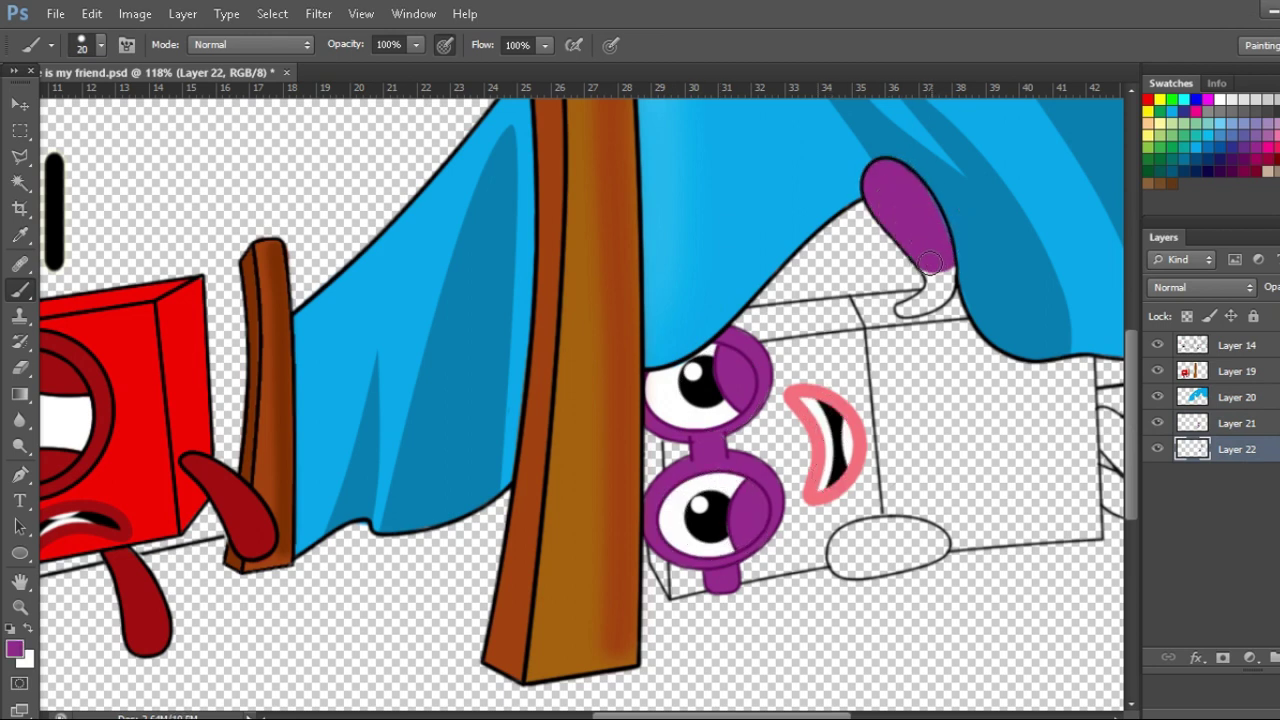
pyautogui.press('[')
pyautogui.moveTo(930, 301); pyautogui.dragTo(912, 305)
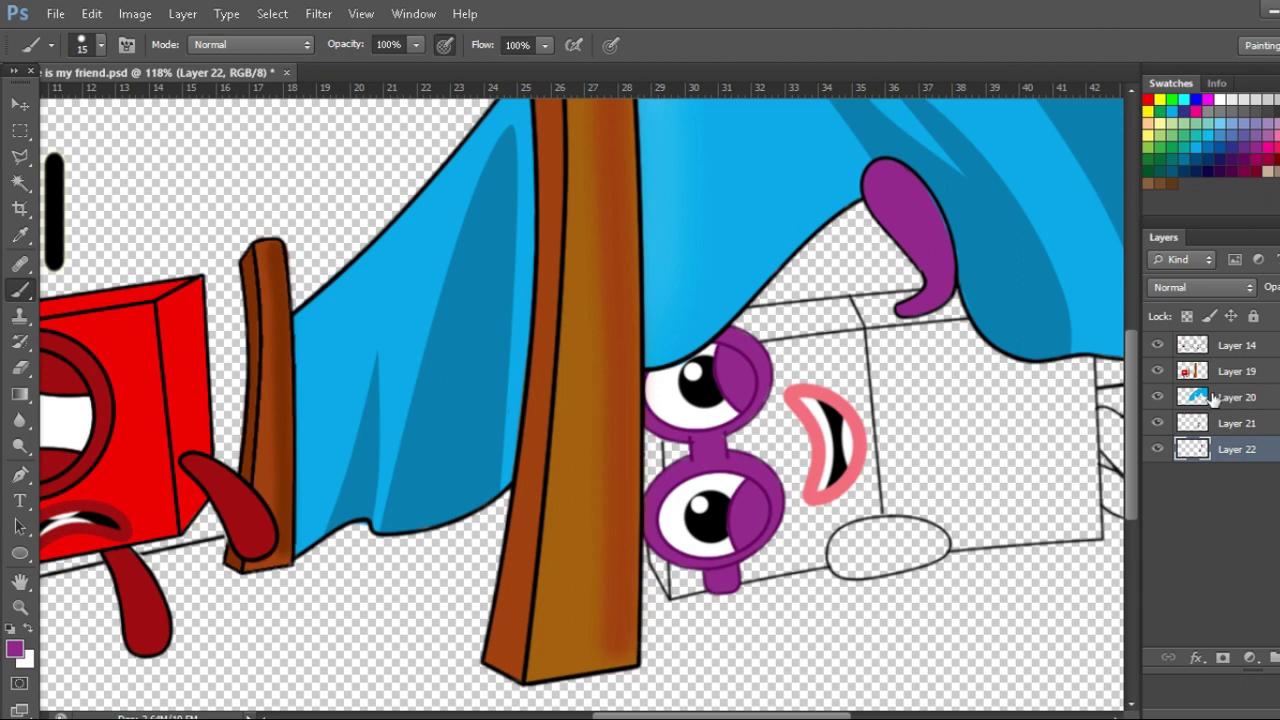
# Step: Paint the second character's lower oval hand purple on Layer 22 with a larger brush
pyautogui.click(1214, 398)
pyautogui.click(1213, 452)
pyautogui.press(']')
pyautogui.press(']')
pyautogui.press(']')
pyautogui.press(']')
pyautogui.press(']')
pyautogui.moveTo(857, 558)
pyautogui.mouseDown()
pyautogui.moveTo(922, 541)
pyautogui.moveTo(863, 542)
pyautogui.moveTo(934, 546)
pyautogui.mouseUp()
# Step: Add a layer beneath Layer 22, mix an orange foreground colour and fill both blocks of the second character's body
pyautogui.scroll(-1, 906, 483)
pyautogui.keyDown('ctrl'); pyautogui.click(1279, 657); pyautogui.keyUp('ctrl')
pyautogui.click(1279, 136)
pyautogui.click(15, 649)
pyautogui.click(1107, 262)
pyautogui.click(1277, 247)
pyautogui.click(1225, 475)
pyautogui.moveTo(785, 365); pyautogui.dragTo(941, 351)
pyautogui.moveTo(718, 445)
pyautogui.mouseDown()
pyautogui.moveTo(728, 560)
pyautogui.moveTo(1038, 514)
pyautogui.moveTo(1044, 396)
pyautogui.moveTo(724, 420)
pyautogui.moveTo(1028, 447)
pyautogui.moveTo(1027, 470)
pyautogui.moveTo(781, 521)
pyautogui.mouseUp()
pyautogui.press(']')
pyautogui.press(']')
pyautogui.press(']')
pyautogui.press(']')
pyautogui.press(']')
pyautogui.press(']')
pyautogui.press(']')
pyautogui.scroll(-1, 930, 530)
# Step: Add a layer beneath Layer 23 and paint the second character's two legs purple
pyautogui.click(1279, 657)
pyautogui.moveTo(1237, 475); pyautogui.dragTo(1237, 509)
pyautogui.click(1256, 147)
pyautogui.scroll(1, 1025, 497)
pyautogui.scroll(1, 1025, 497)
pyautogui.press('[')
pyautogui.press('[')
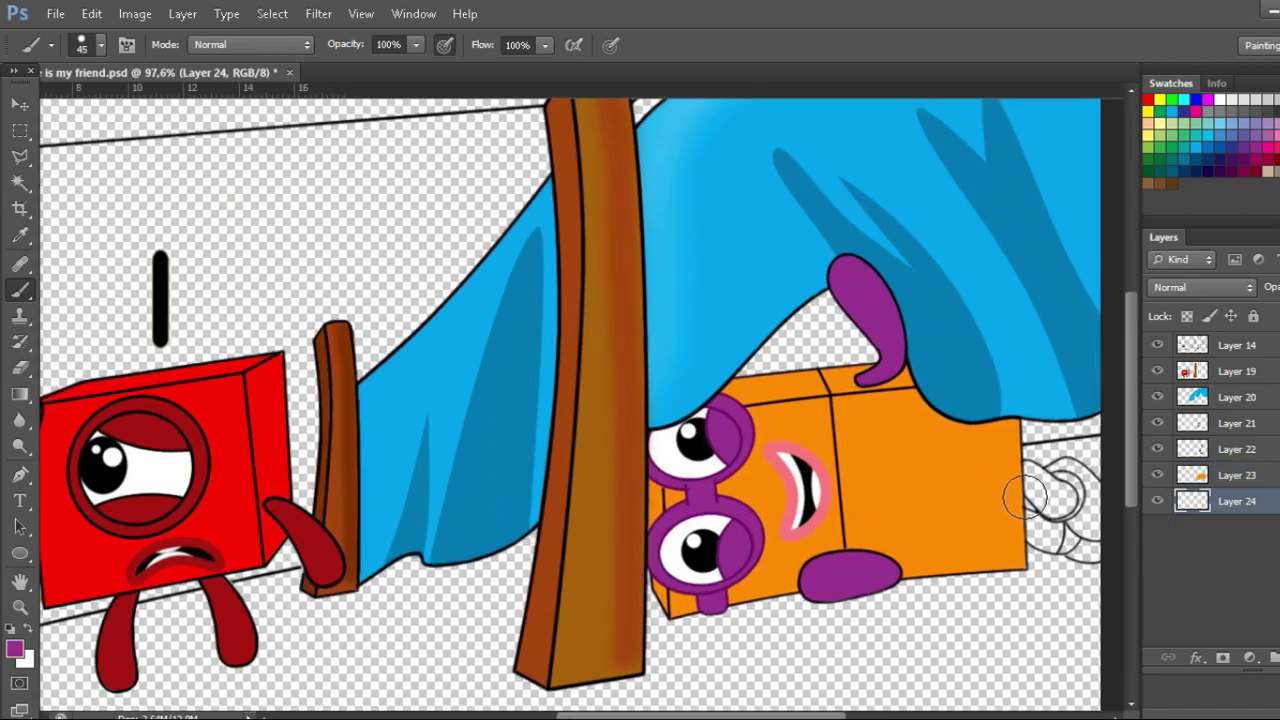
pyautogui.moveTo(1030, 478); pyautogui.dragTo(1060, 499)
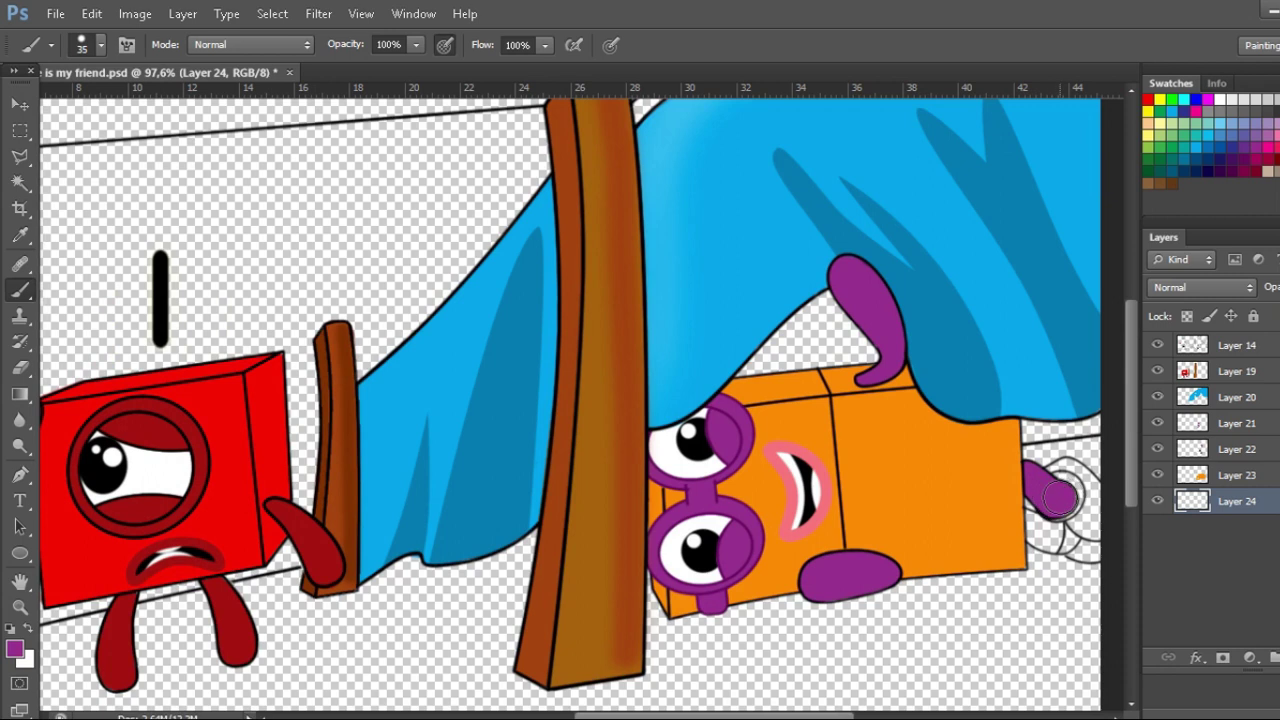
pyautogui.press('[')
pyautogui.press('[')
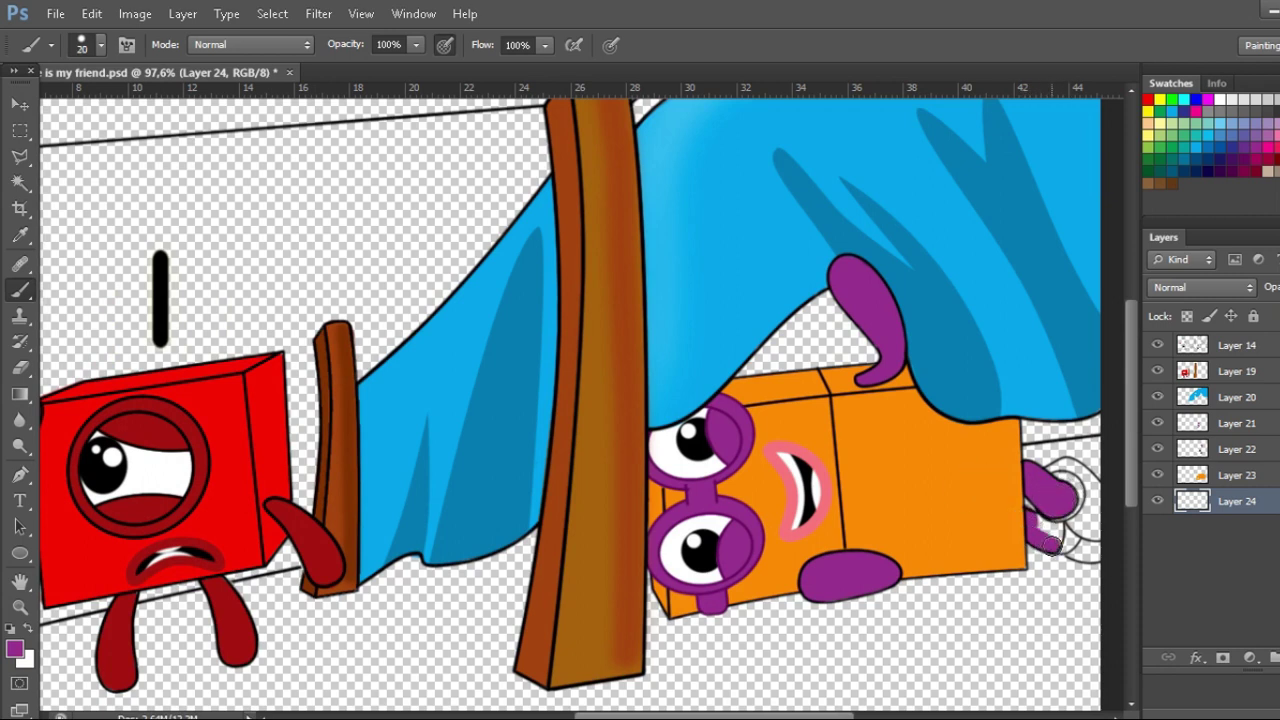
# Step: Paint the white parts of the second character's feet on a new layer and the orange parts on another layer beneath it
pyautogui.click(1273, 657)
pyautogui.press('x')
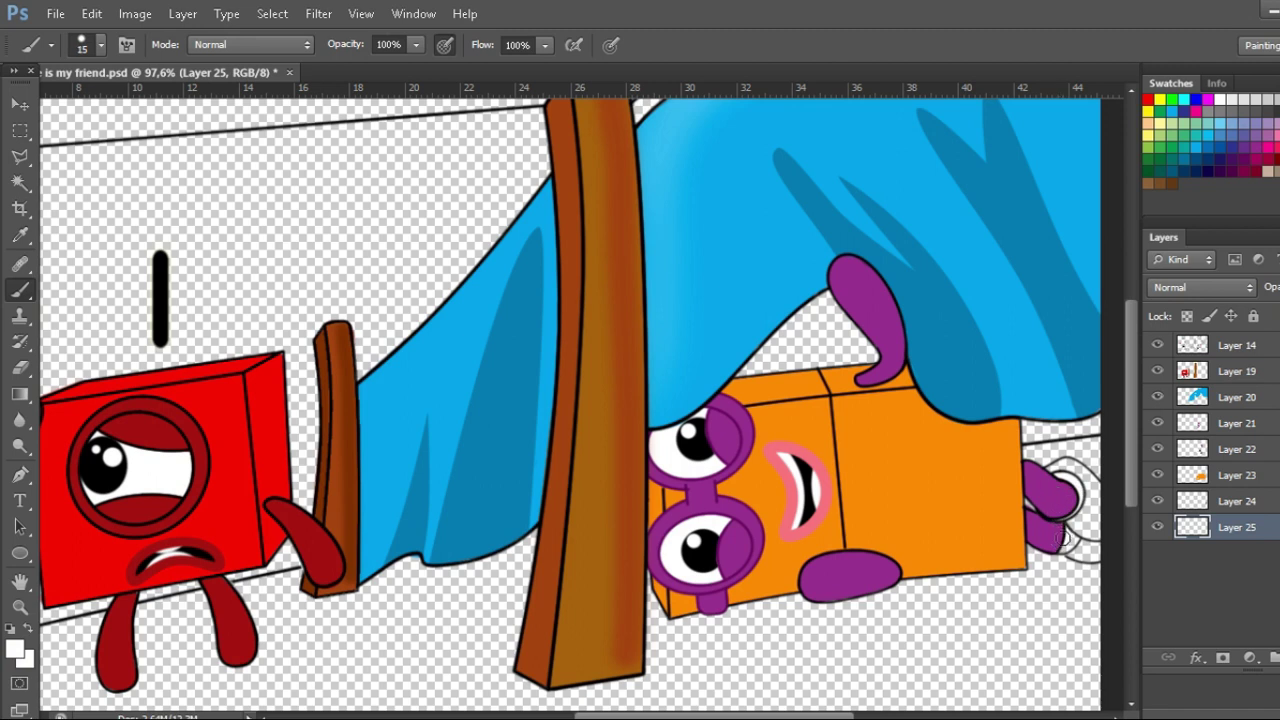
pyautogui.click(1273, 657)
pyautogui.click(15, 649)
pyautogui.click(1106, 277)
pyautogui.click(1273, 248)
pyautogui.press(']')
pyautogui.press(']')
pyautogui.press(']')
pyautogui.press(']')
pyautogui.moveTo(1060, 474)
pyautogui.mouseDown()
pyautogui.moveTo(1093, 495)
pyautogui.moveTo(1077, 516)
pyautogui.moveTo(1080, 546)
pyautogui.moveTo(1098, 536)
pyautogui.mouseUp()
# Step: Fill the gap under the blanket by the raised hand with sampled blanket blue and shade it dark blue with a soft brush
pyautogui.scroll(-2, 880, 466)
pyautogui.keyDown('alt'); pyautogui.click(955, 380); pyautogui.keyUp('alt')
pyautogui.moveTo(807, 393)
pyautogui.mouseDown()
pyautogui.moveTo(868, 338)
pyautogui.moveTo(822, 356)
pyautogui.moveTo(862, 306)
pyautogui.mouseUp()
pyautogui.click(1197, 160)
pyautogui.click(101, 45)
pyautogui.click(106, 200)
pyautogui.press(']')
pyautogui.press(']')
pyautogui.press(']')
pyautogui.press(']')
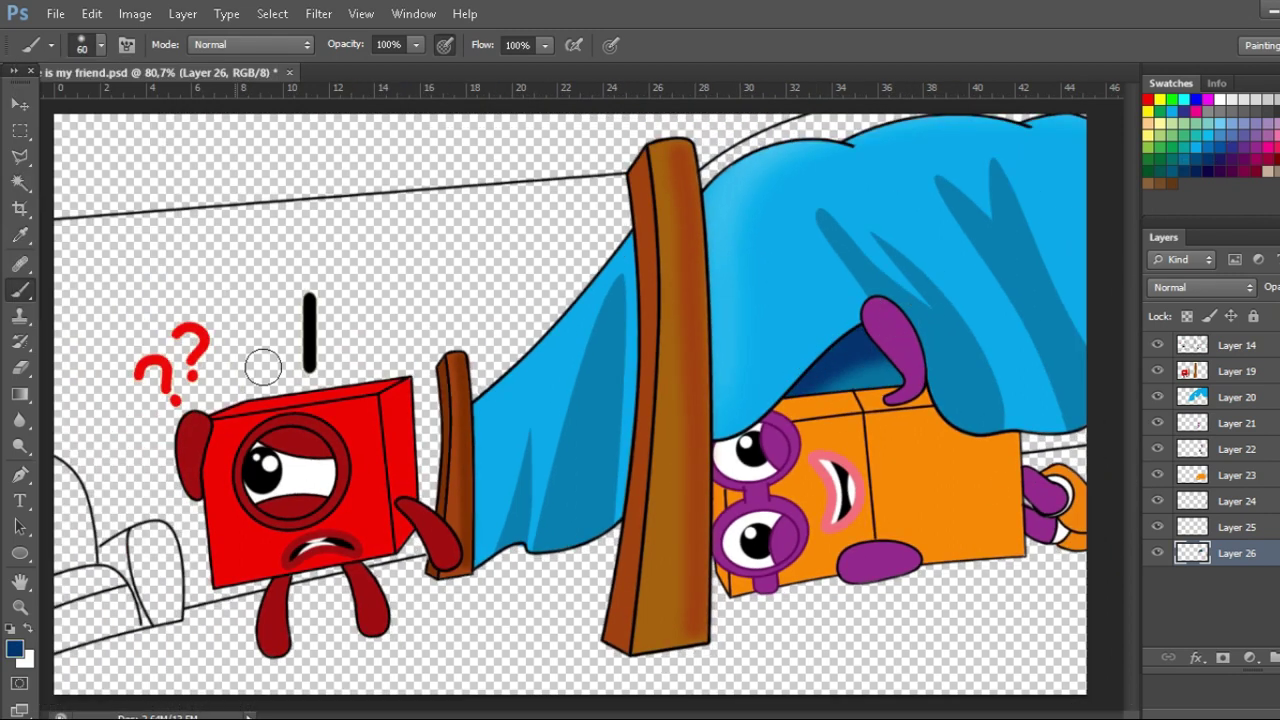
# Step: Merge all the colour layers beneath Layer 14 into a single layer
pyautogui.click(1240, 371)
pyautogui.hotkey('ctrl', 'e')
pyautogui.hotkey('ctrl', 'e')
pyautogui.hotkey('ctrl', 'e')
pyautogui.hotkey('ctrl', 'e')
pyautogui.hotkey('ctrl', 'e')
pyautogui.hotkey('ctrl', 'e')
pyautogui.hotkey('ctrl', 'e')
# Step: Paint the armchair dark teal blue with a hard brush, reducing its size for the tight areas
pyautogui.click(86, 45)
pyautogui.click(74, 200)
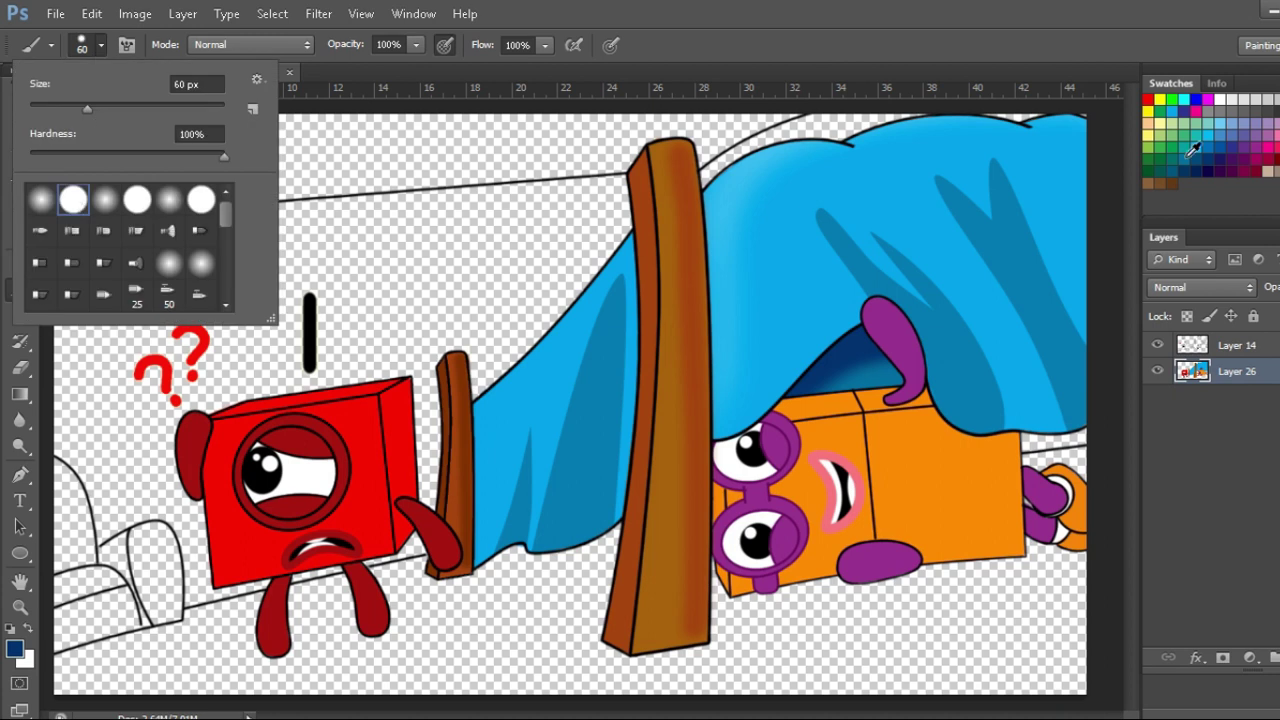
pyautogui.click(1182, 156)
pyautogui.scroll(-1, 526, 374)
pyautogui.moveTo(87, 472)
pyautogui.mouseDown()
pyautogui.moveTo(118, 540)
pyautogui.moveTo(150, 568)
pyautogui.moveTo(190, 535)
pyautogui.moveTo(197, 549)
pyautogui.moveTo(196, 585)
pyautogui.moveTo(87, 614)
pyautogui.moveTo(122, 611)
pyautogui.mouseUp()
pyautogui.press('[')
pyautogui.press('[')
pyautogui.press('[')
pyautogui.press('[')
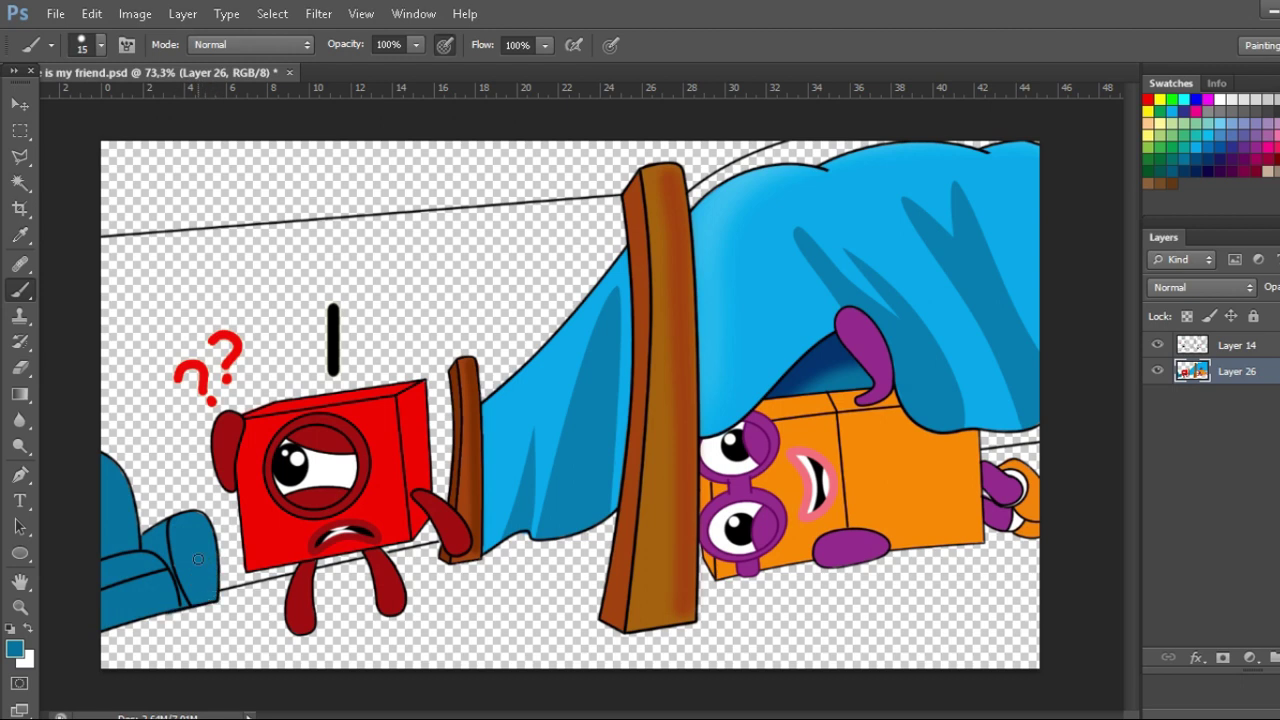
# Step: Add a layer above Layer 26 and paint soft light highlights on the armchair's seat, armrest and back
pyautogui.click(1192, 144)
pyautogui.click(86, 45)
pyautogui.click(41, 200)
pyautogui.click(21, 580)
pyautogui.press('b')
pyautogui.hotkey('ctrl', 'alt', 'shift', 'n')
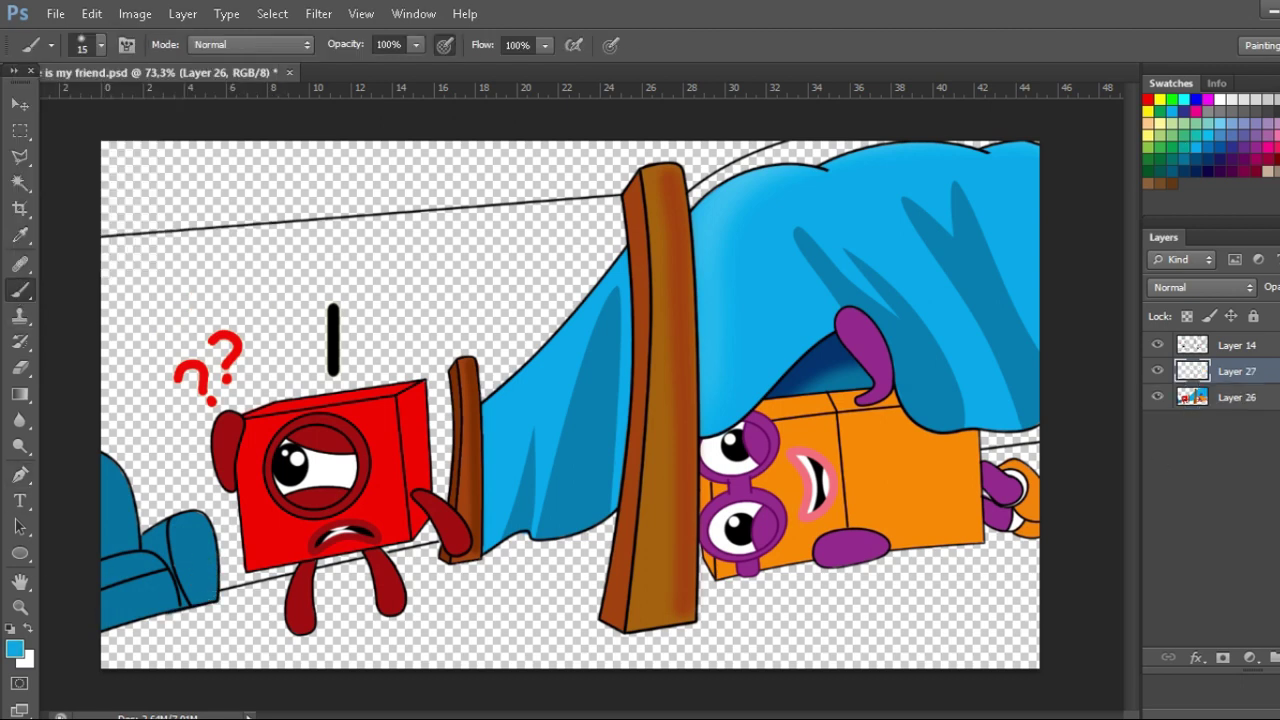
pyautogui.press(']')
pyautogui.press(']')
pyautogui.press(']')
pyautogui.press(']')
pyautogui.press(']')
pyautogui.press(']')
pyautogui.press(']')
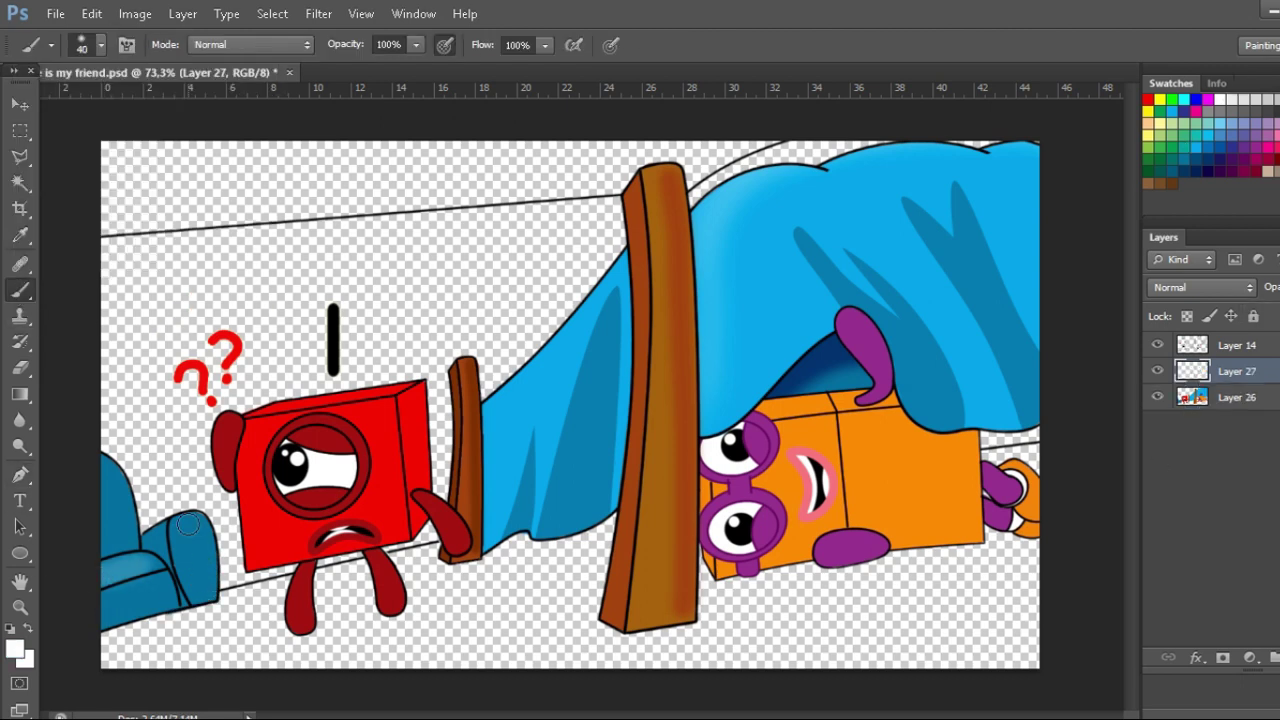
pyautogui.moveTo(188, 525); pyautogui.dragTo(201, 585)
pyautogui.press(']')
pyautogui.press(']')
pyautogui.click(97, 505)
# Step: Place a layer beneath Layer 26 and paint the upper wall area pale yellow with a hard brush
pyautogui.moveTo(1237, 371); pyautogui.dragTo(1238, 408)
pyautogui.click(1160, 124)
pyautogui.click(98, 45)
pyautogui.click(73, 200)
pyautogui.press('Escape')
pyautogui.moveTo(120, 194)
pyautogui.mouseDown()
pyautogui.moveTo(670, 160)
pyautogui.moveTo(768, 110)
pyautogui.mouseUp()
# Step: Add a layer beneath Layer 27 and paint the headboard behind the blanket dark brown
pyautogui.keyDown('ctrl'); pyautogui.click(1279, 657); pyautogui.keyUp('ctrl')
pyautogui.click(1279, 159)
pyautogui.moveTo(705, 219); pyautogui.dragTo(943, 153)
# Step: Add a layer beneath Layer 28 and trace the area below the yellow wall with green 10 px lines along its upper and lower edges
pyautogui.hotkey('ctrl', 'shift', 'alt', 'n')
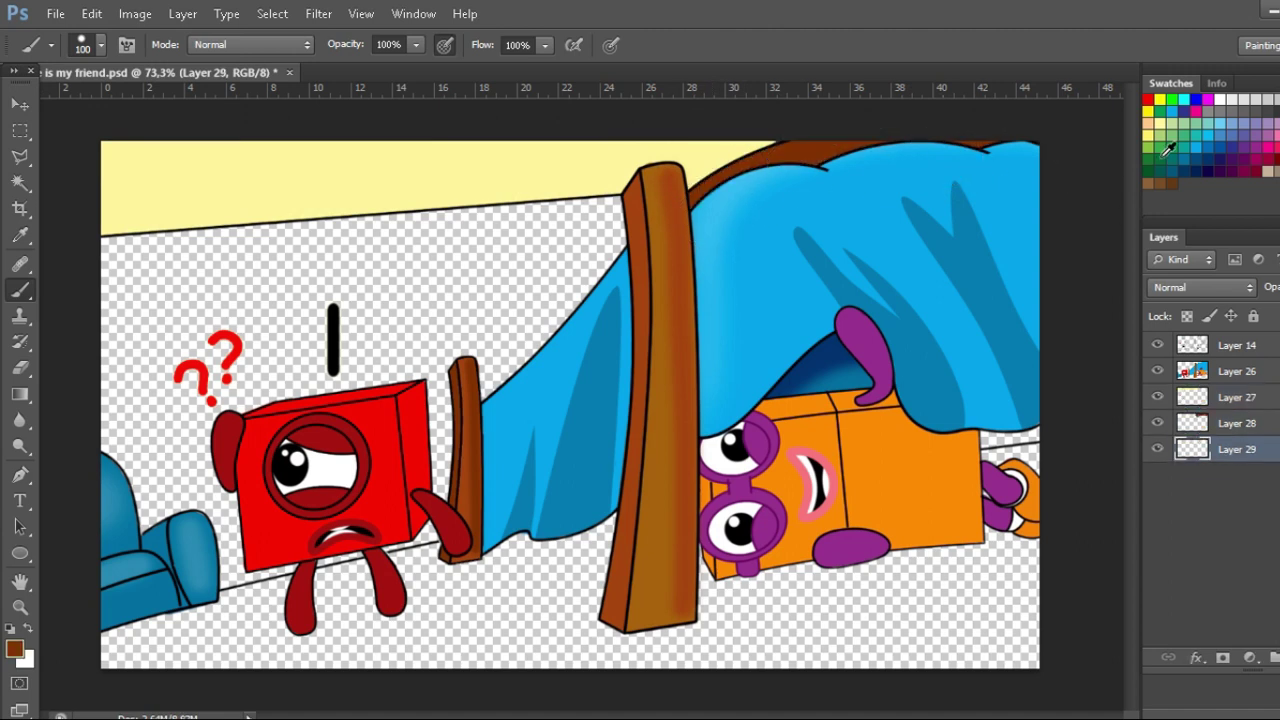
pyautogui.click(1180, 130)
pyautogui.press('[')
pyautogui.press('[')
pyautogui.press('[')
pyautogui.press('[')
pyautogui.press('[')
pyautogui.press('[')
pyautogui.press('[')
pyautogui.press('[')
pyautogui.press('[')
pyautogui.click(102, 240)
pyautogui.keyDown('shift'); pyautogui.click(622, 196); pyautogui.keyUp('shift')
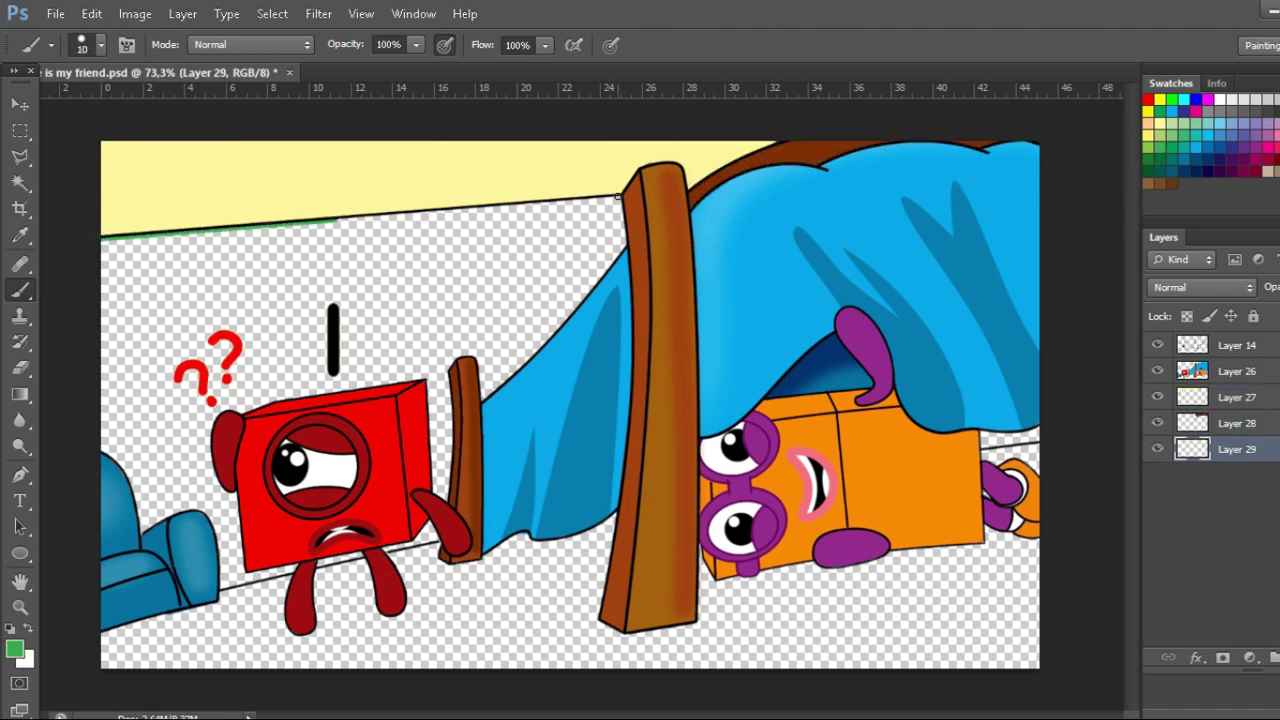
pyautogui.keyDown('shift'); pyautogui.click(102, 242); pyautogui.keyUp('shift')
pyautogui.click(221, 587)
pyautogui.keyDown('shift'); pyautogui.click(443, 538); pyautogui.keyUp('shift')
# Step: Add two new layers above Layer 29 and move Layer 31 to the bottom of the layer stack
pyautogui.hotkey('ctrl', 'shift', 'alt', 'n')
pyautogui.hotkey('ctrl', 'shift', 'alt', 'n')
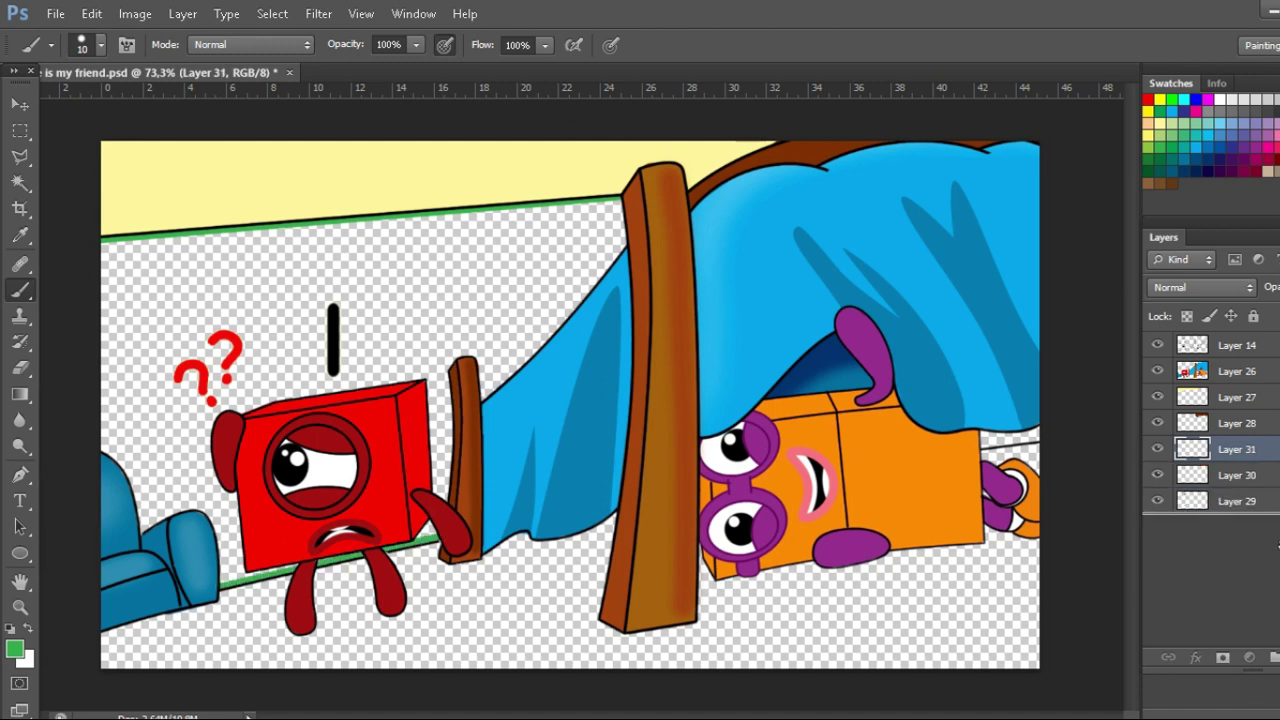
pyautogui.moveTo(1237, 449); pyautogui.dragTo(1237, 512)
# Step: Paint the wall area below the pale yellow section bright green with a brush enlarged to 175 px
pyautogui.click(15, 649)
pyautogui.click(1040, 277)
pyautogui.click(1050, 264)
pyautogui.press('Return')
pyautogui.press(']')
pyautogui.press(']')
pyautogui.press(']')
pyautogui.press(']')
pyautogui.press(']')
pyautogui.press(']')
pyautogui.press(']')
pyautogui.press(']')
pyautogui.press(']')
pyautogui.press(']')
pyautogui.press(']')
pyautogui.press(']')
pyautogui.moveTo(112, 286)
pyautogui.mouseDown()
pyautogui.moveTo(212, 527)
pyautogui.moveTo(392, 379)
pyautogui.mouseUp()
# Step: Add a new layer at the bottom of the stack and merge Layer 26 with all layers beneath it down to Layer 31
pyautogui.hotkey('ctrl', 'shift', 'alt', 'n')
pyautogui.moveTo(1262, 501); pyautogui.dragTo(1262, 538)
pyautogui.click(1264, 371)
pyautogui.hotkey('ctrl', 'e')
pyautogui.hotkey('ctrl', 'e')
pyautogui.hotkey('ctrl', 'e')
pyautogui.hotkey('ctrl', 'e')
pyautogui.hotkey('ctrl', 'e')
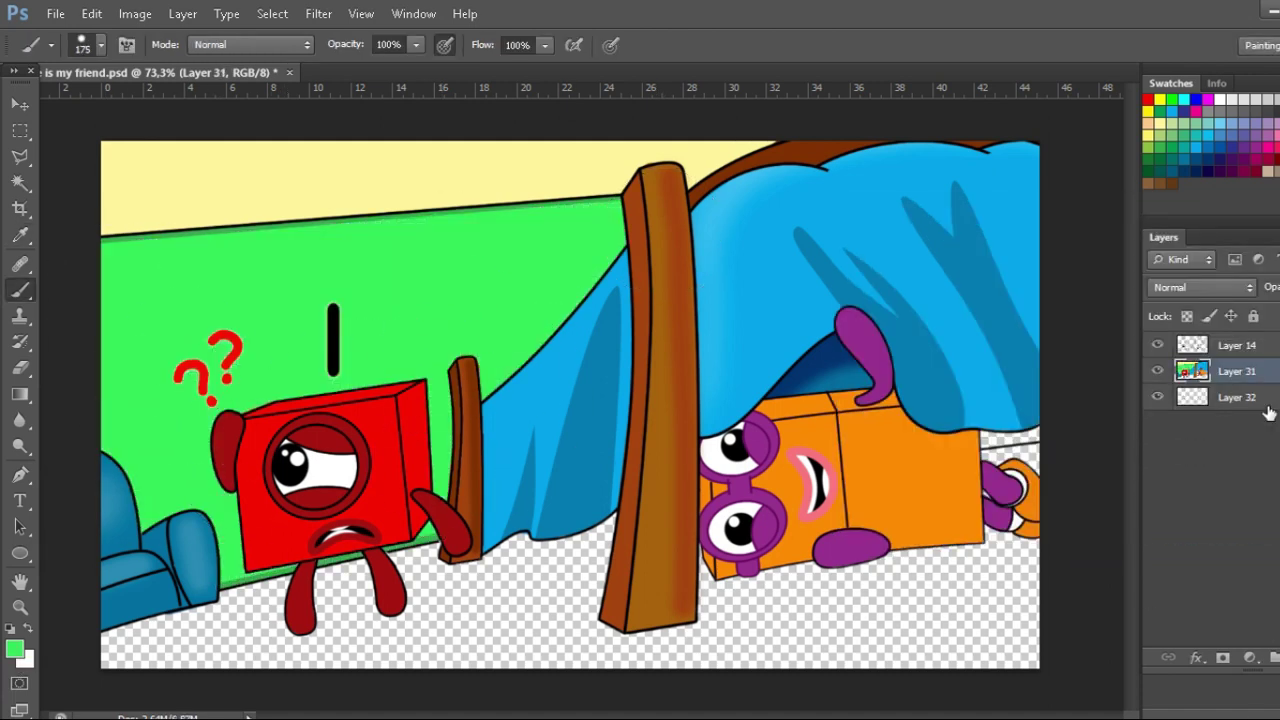
# Step: Paint the floor magenta on Layer 32 and touch up the blanket's lower edge on Layer 31 with the eraser
pyautogui.click(1264, 400)
pyautogui.moveTo(125, 652)
pyautogui.mouseDown()
pyautogui.moveTo(983, 655)
pyautogui.moveTo(1077, 503)
pyautogui.mouseUp()
pyautogui.press('[')
pyautogui.press('[')
pyautogui.press('[')
pyautogui.press('[')
pyautogui.press('[')
pyautogui.press('[')
pyautogui.press('[')
pyautogui.click(1237, 371)
pyautogui.press('e')
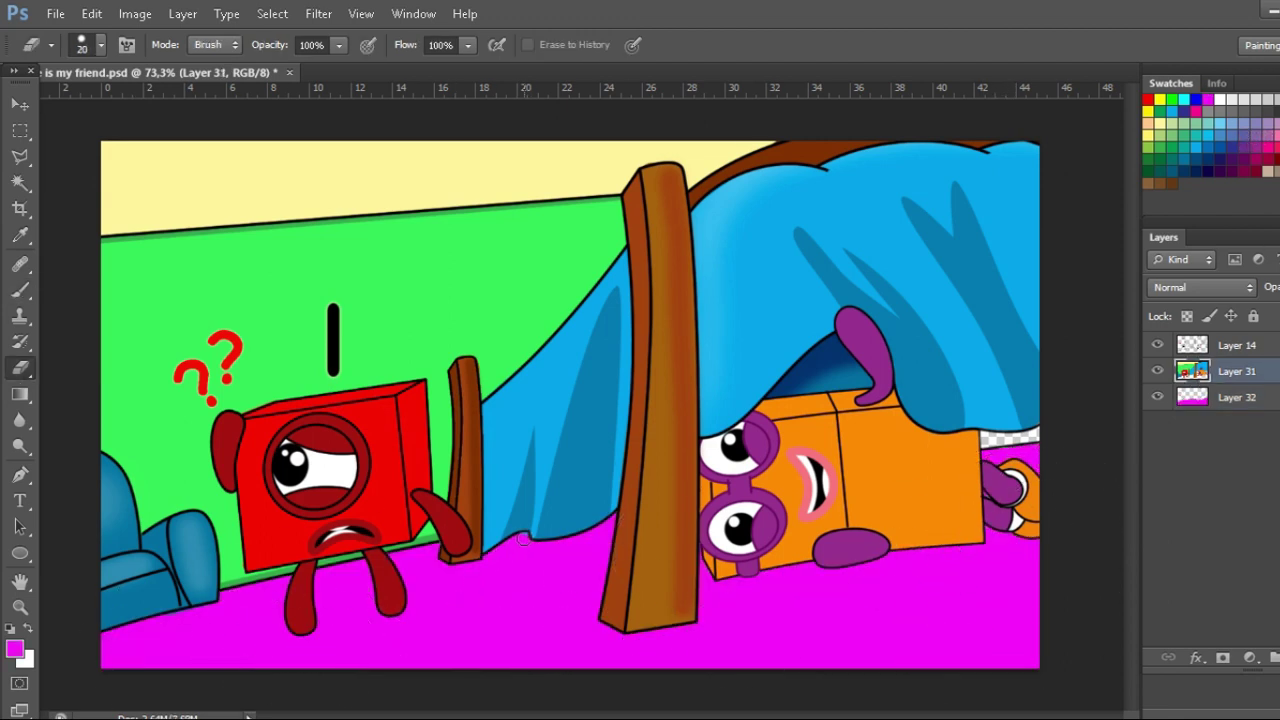
# Step: Fill the transparent gap between the blanket and the floor behind the orange character with dark green on Layer 32, using a 60 px brush
pyautogui.click(1243, 402)
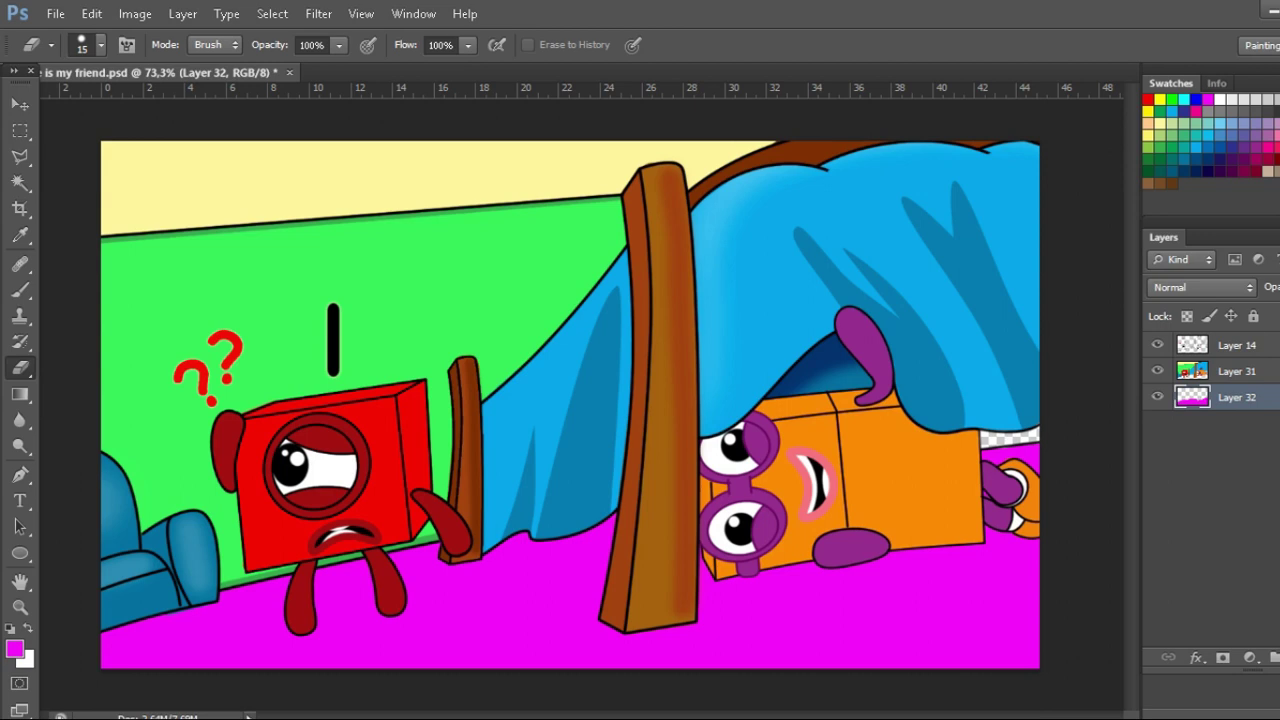
pyautogui.press('b')
pyautogui.moveTo(994, 427); pyautogui.dragTo(1040, 418)
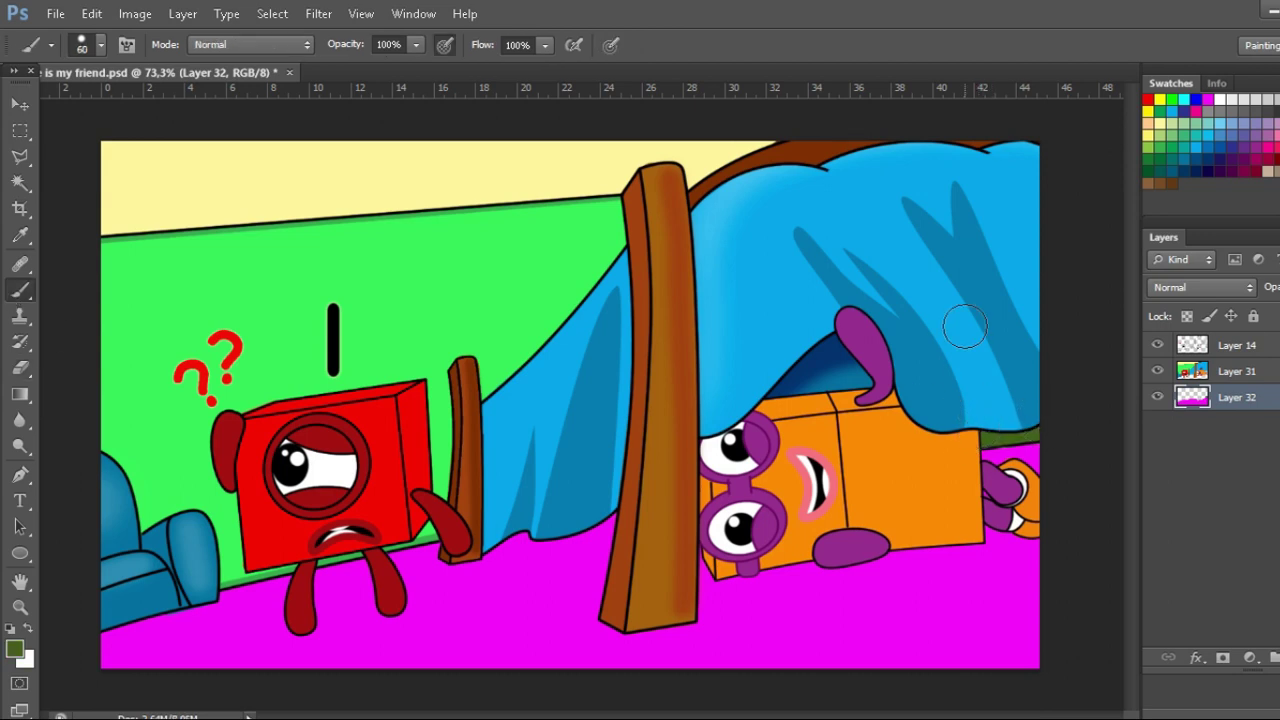
# Step: Add a layer above Layer 32 and draw a translucent black elliptical shadow on the floor beneath the red character
pyautogui.click(1279, 657)
pyautogui.click(10, 628)
pyautogui.click(20, 553)
pyautogui.moveTo(268, 603); pyautogui.dragTo(431, 643)
# Step: Brush the edges of the bed's floor shadow in black at 30 px, between the bedposts and below the orange character
pyautogui.click(20, 290)
pyautogui.press('[')
pyautogui.press('[')
pyautogui.moveTo(497, 558); pyautogui.dragTo(605, 610)
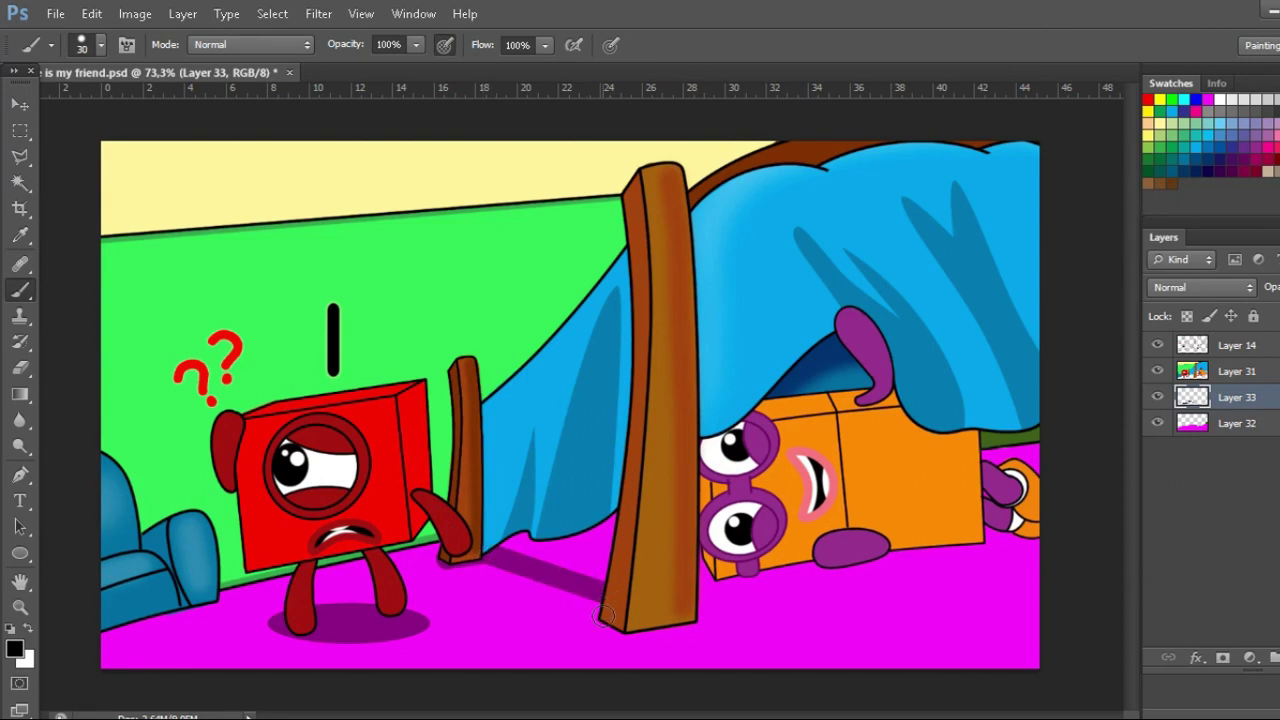
pyautogui.moveTo(695, 620)
pyautogui.mouseDown()
pyautogui.moveTo(700, 590)
pyautogui.moveTo(1050, 535)
pyautogui.mouseUp()
# Step: Enlarge the brush to 125 px and fill in the floor shadow beneath the bed
pyautogui.press(']')
pyautogui.press(']')
pyautogui.press(']')
pyautogui.press(']')
pyautogui.press(']')
pyautogui.press(']')
pyautogui.press(']')
pyautogui.press(']')
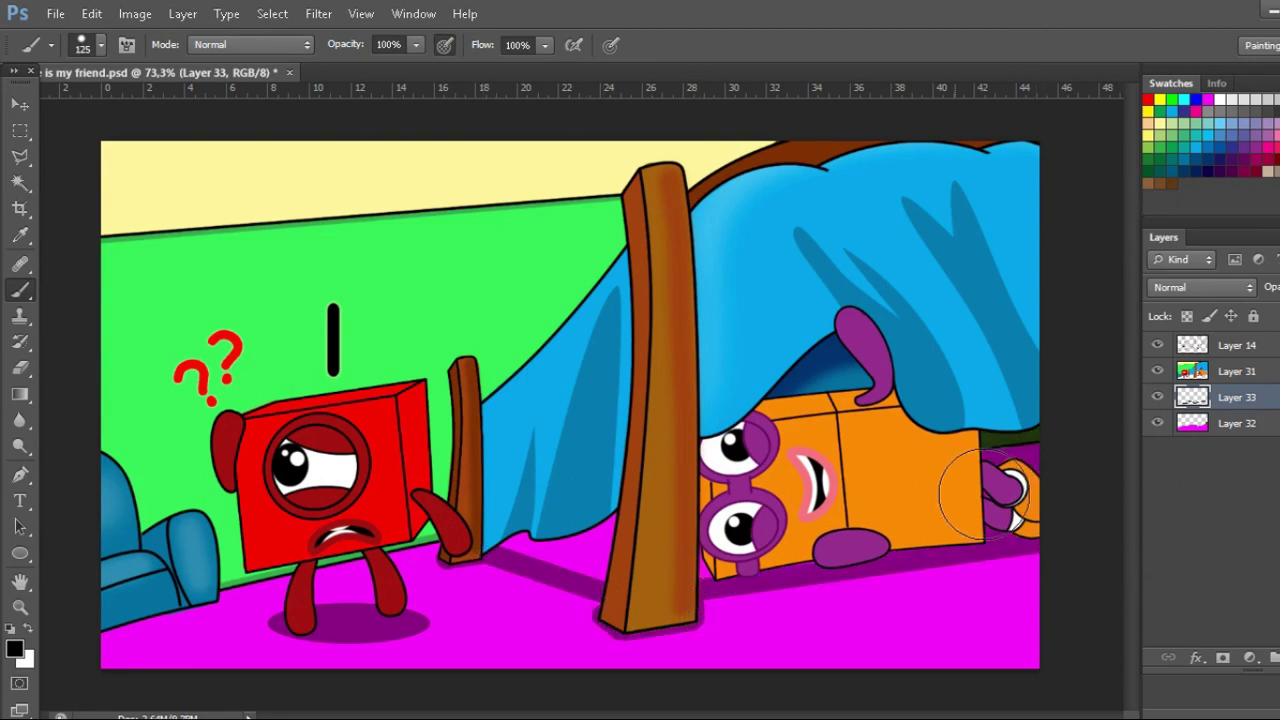
# Step: Paint a shadow along the armchair's lower edge with a 25 px brush
pyautogui.press('[')
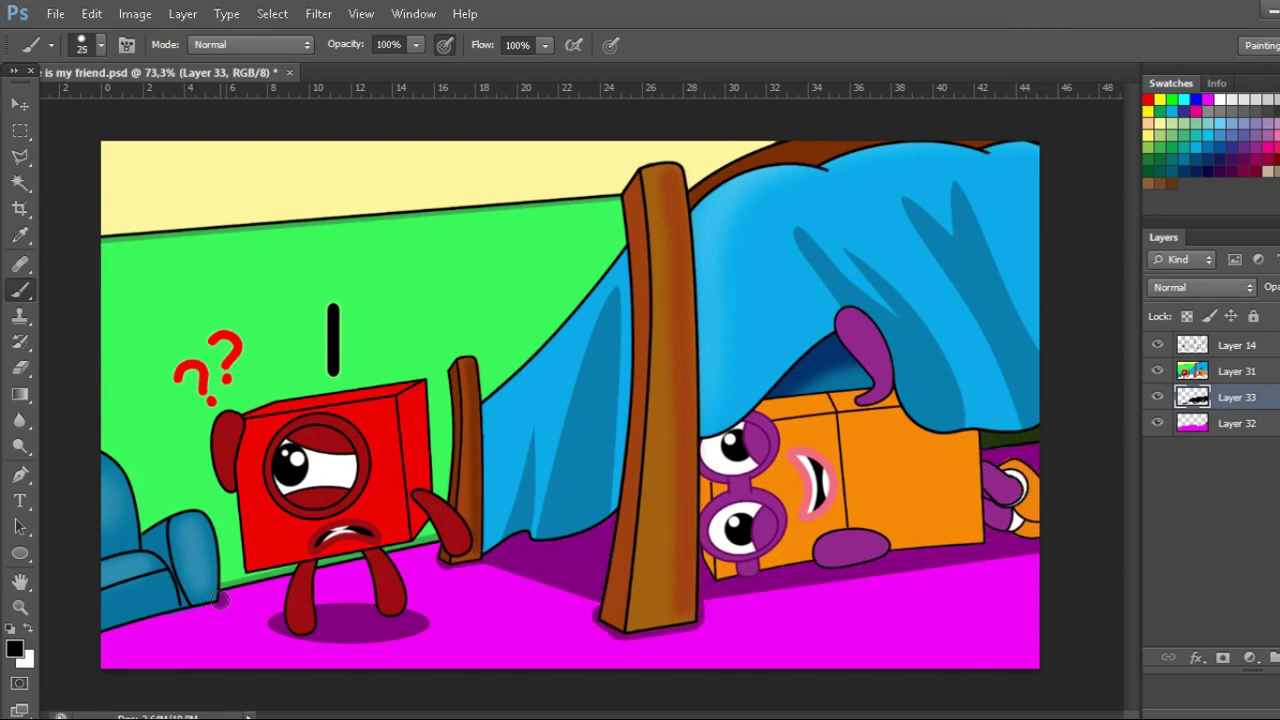
pyautogui.moveTo(220, 600); pyautogui.dragTo(110, 630)
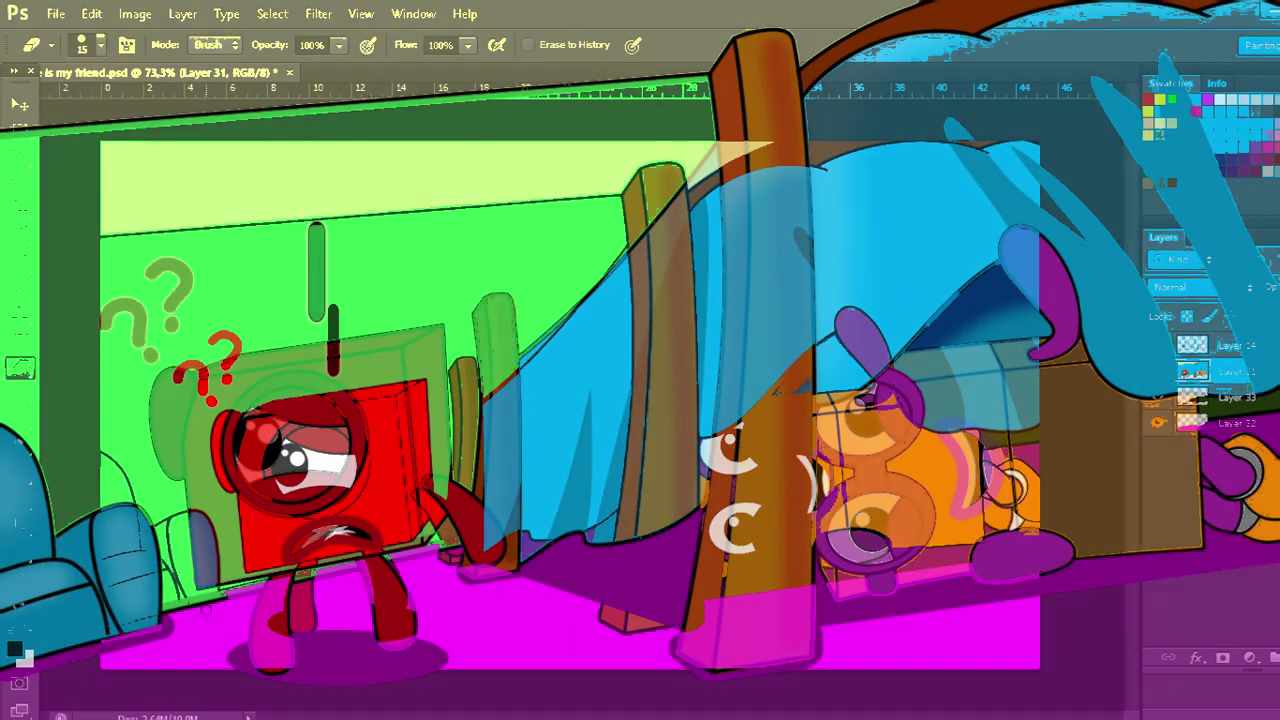